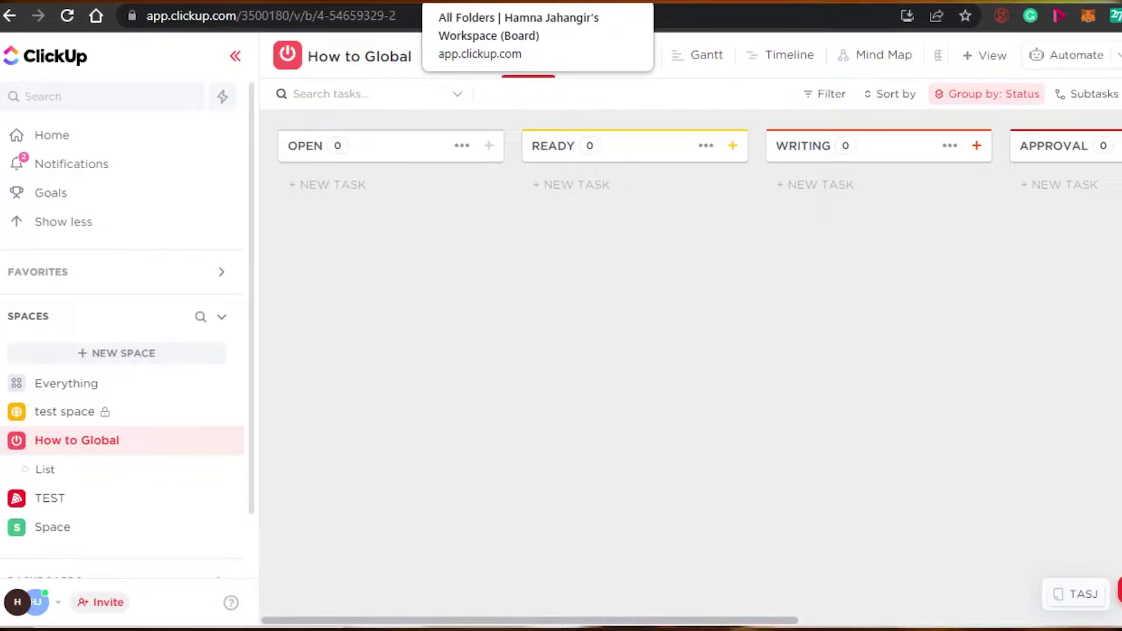
- View the Trello workspace home for comparison, return to ClickUp and open the TEST space
key(ctrl+Tab)
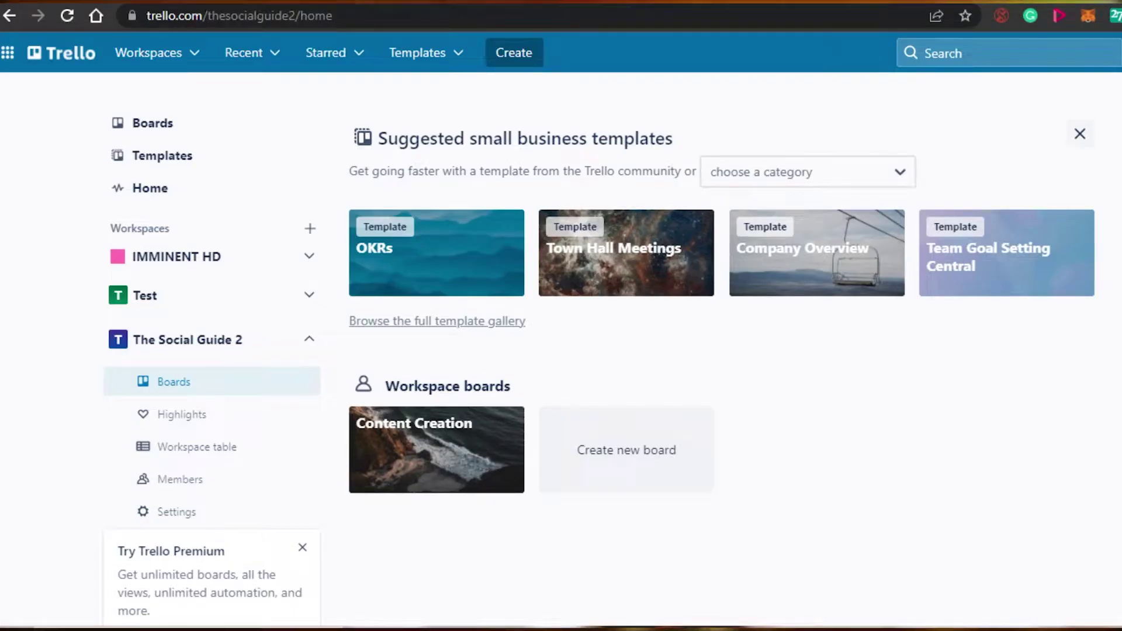
key(ctrl+Tab)
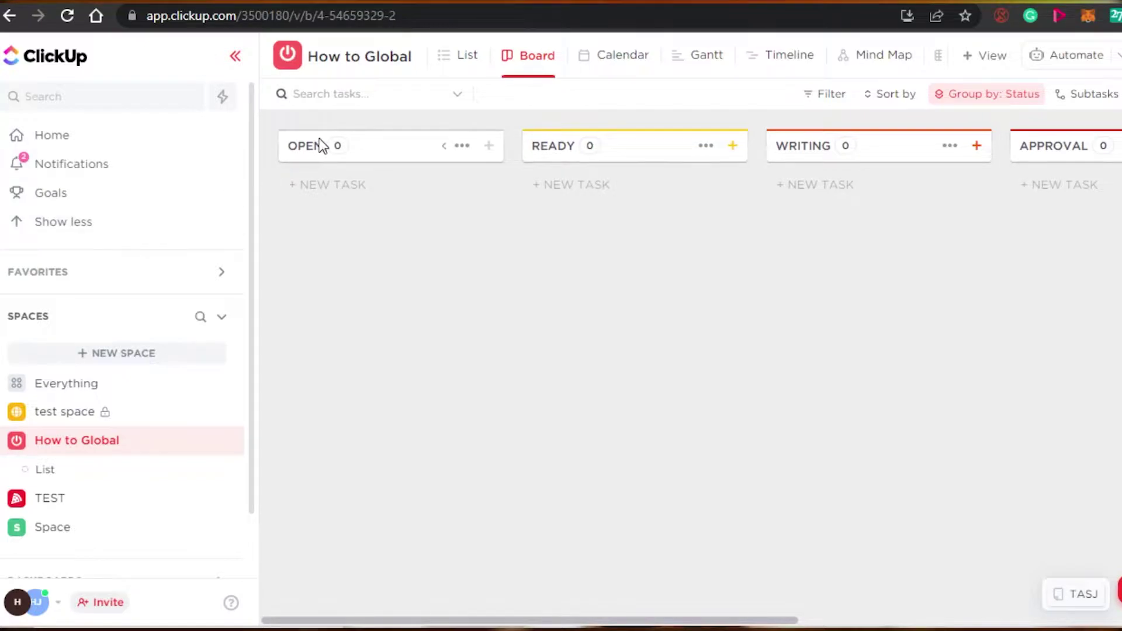
click(60, 507)
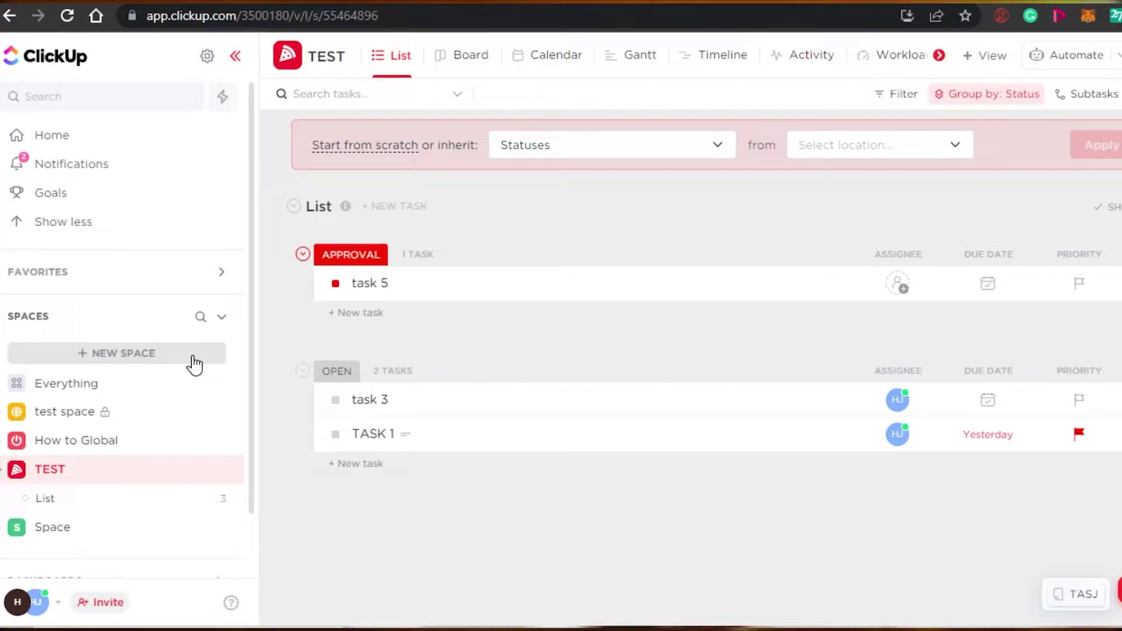
- Start a new space named "Digital Explained" and continue to its color and avatar settings
click(107, 354)
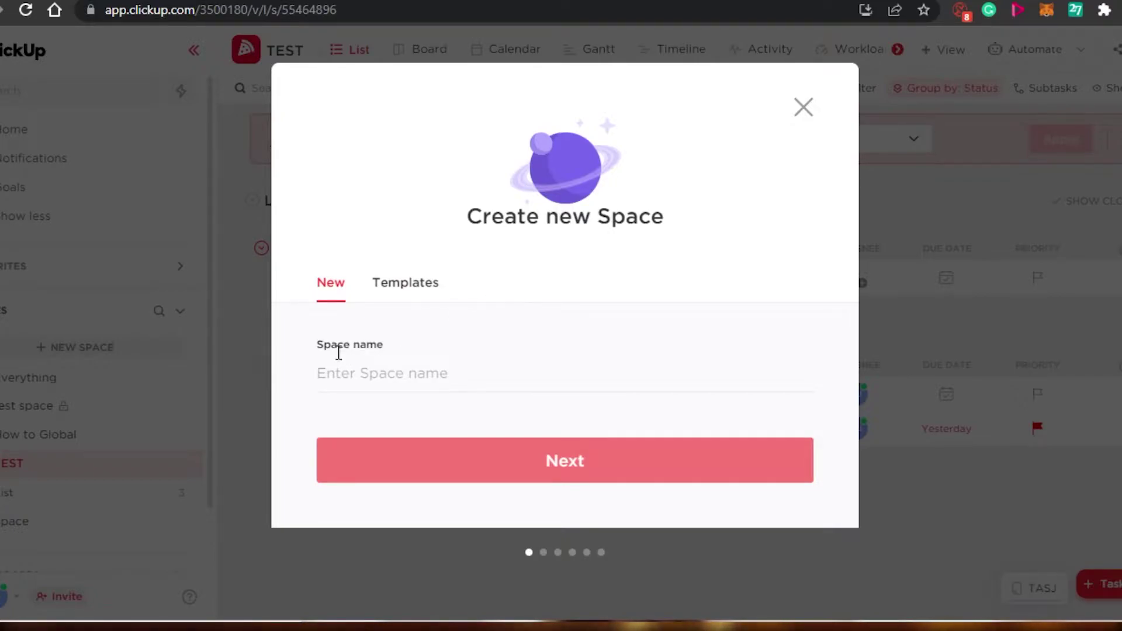
click(384, 377)
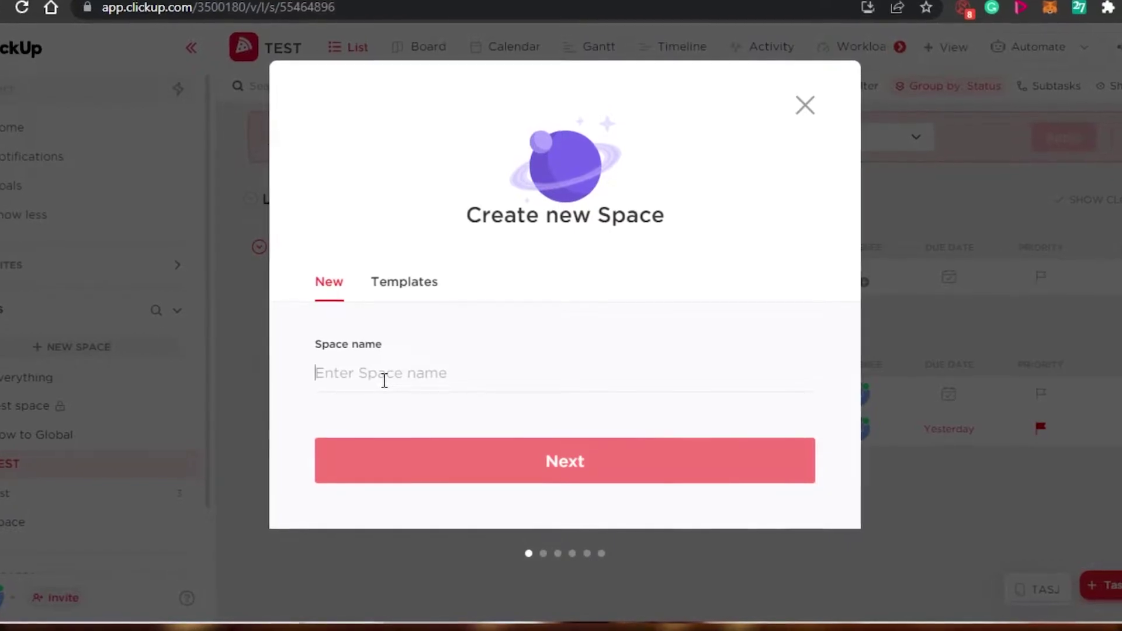
text(Digital Explained)
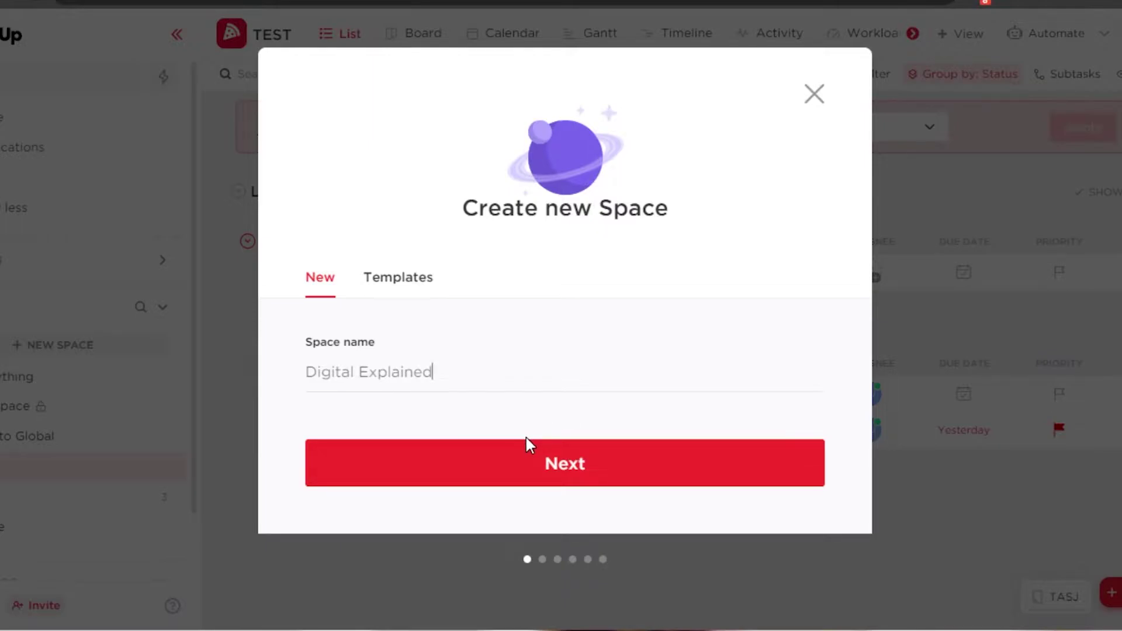
click(536, 471)
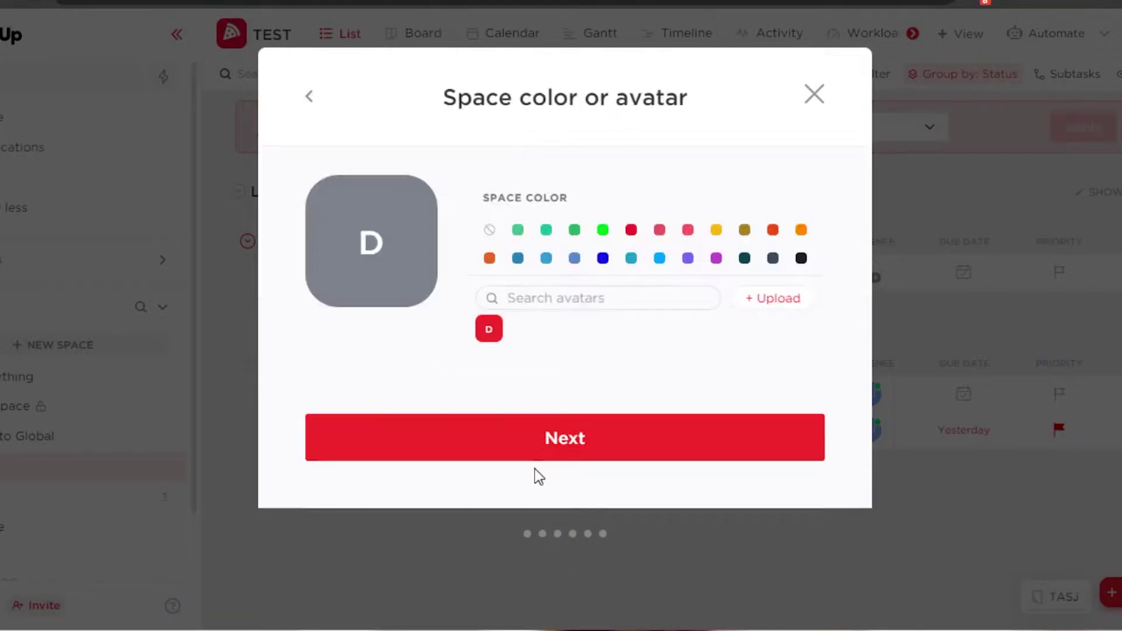
- Give the new space a dark blue color and the Wi-Fi avatar, and share it with the whole workspace
click(602, 259)
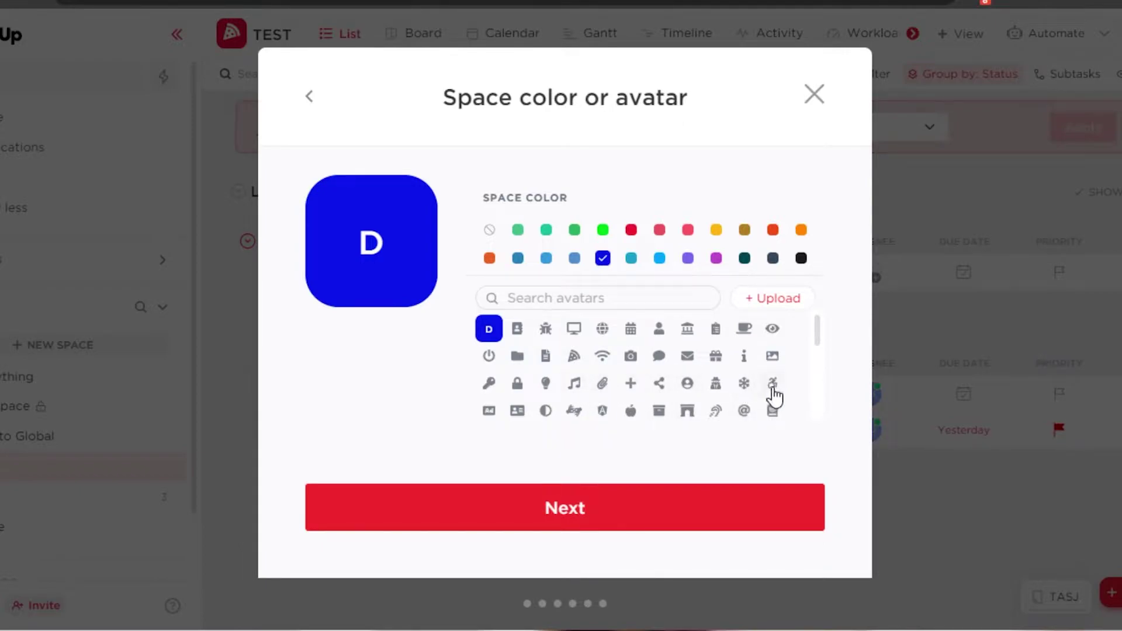
click(602, 356)
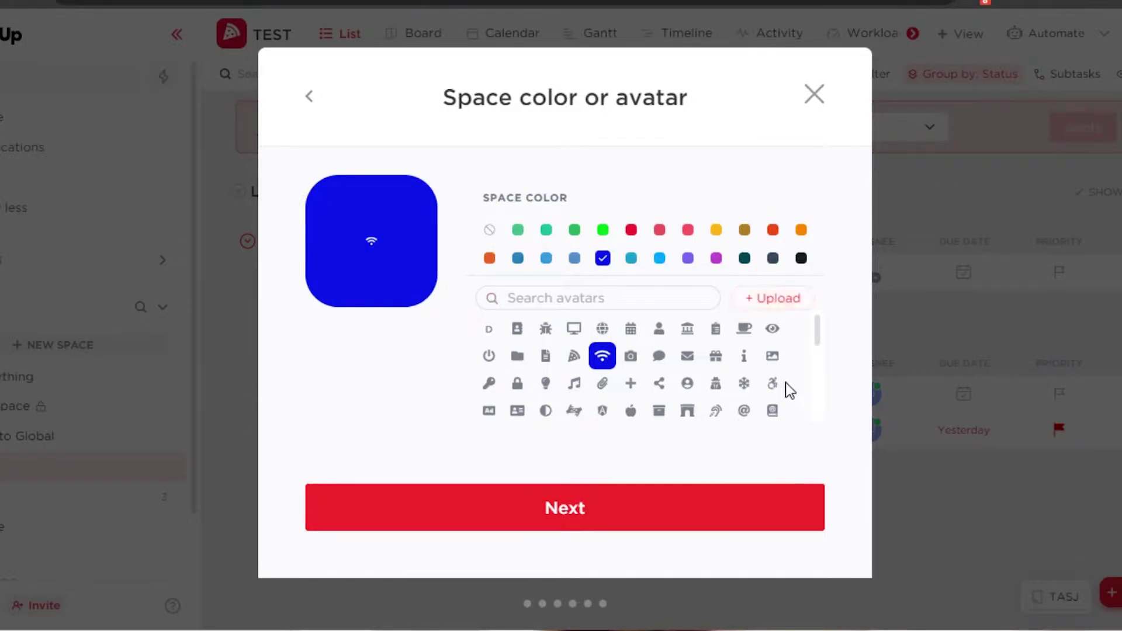
click(542, 508)
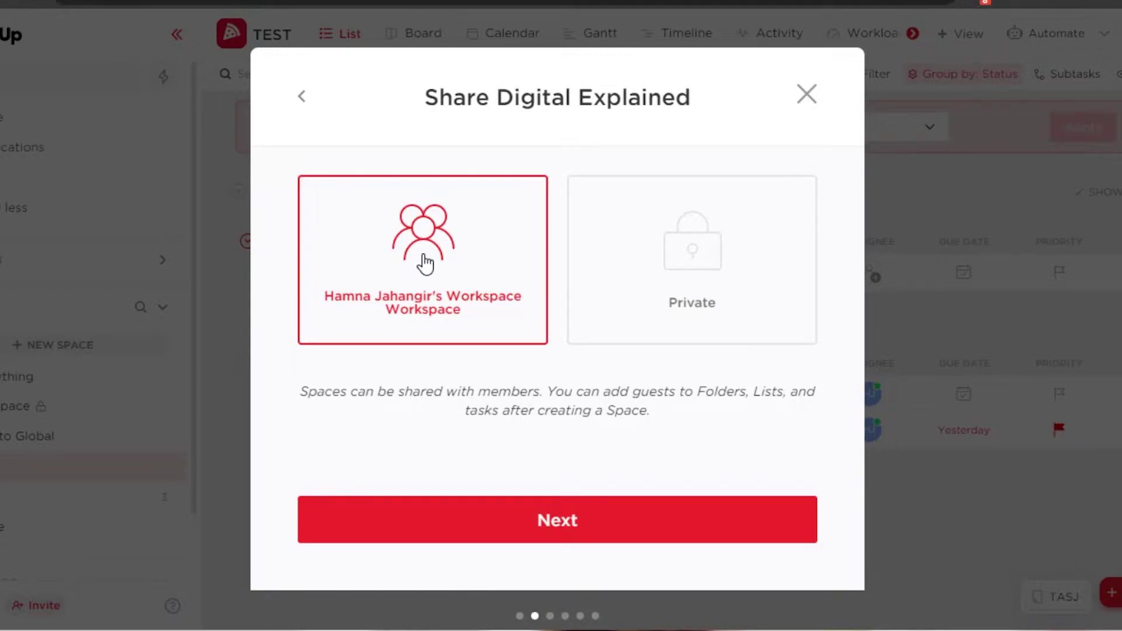
click(573, 522)
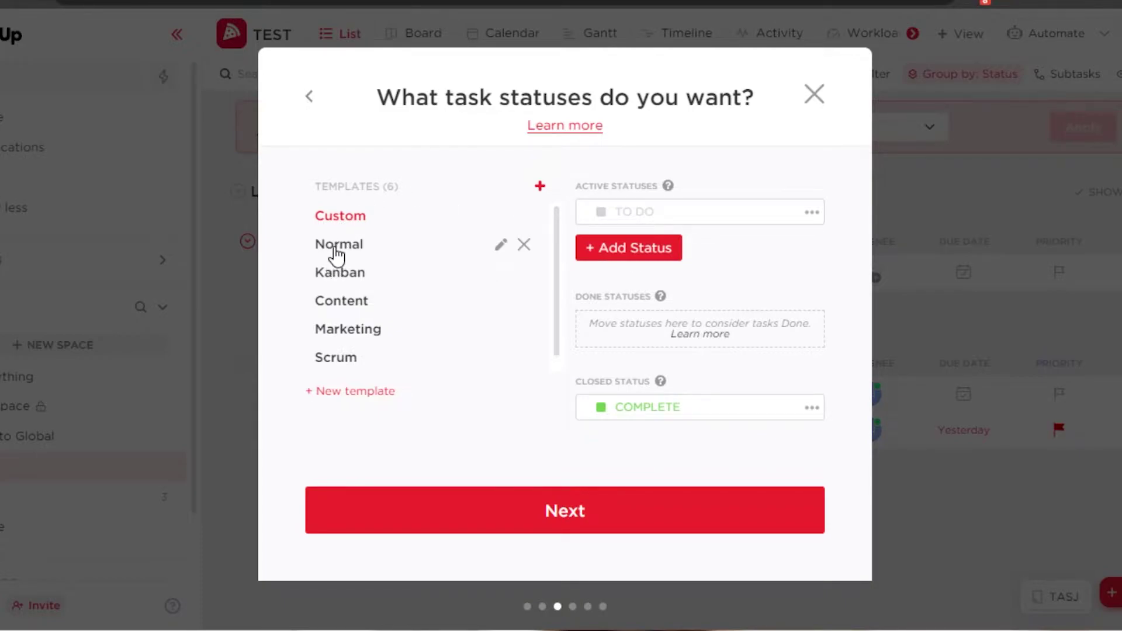
- Look through the Normal and Kanban status templates, and apply the Content task statuses to the new space
click(335, 251)
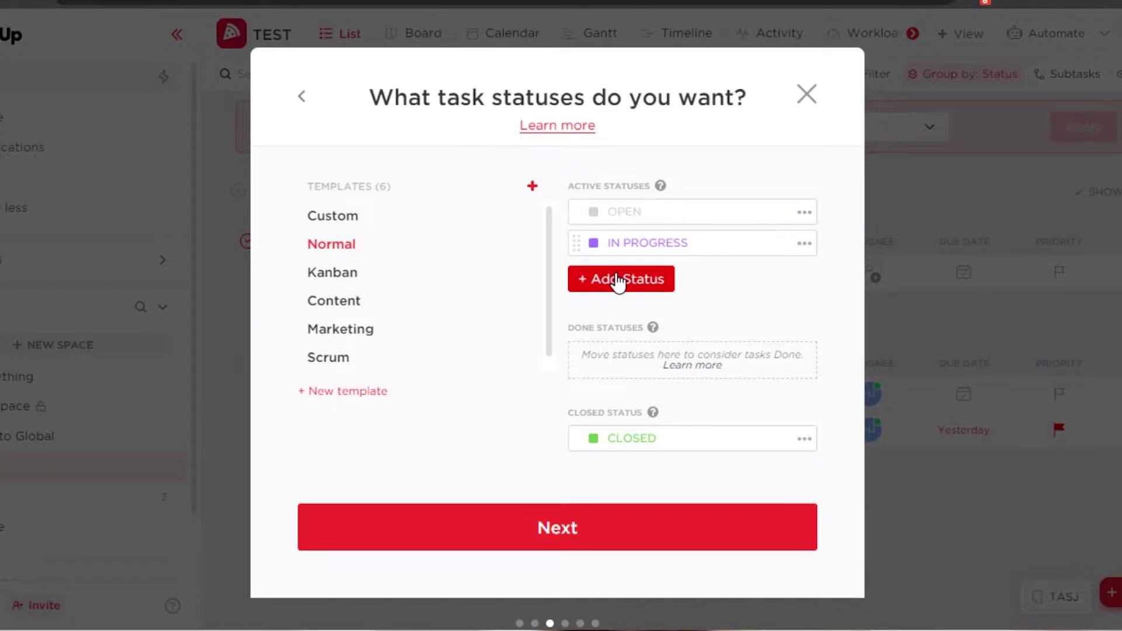
click(321, 275)
click(336, 312)
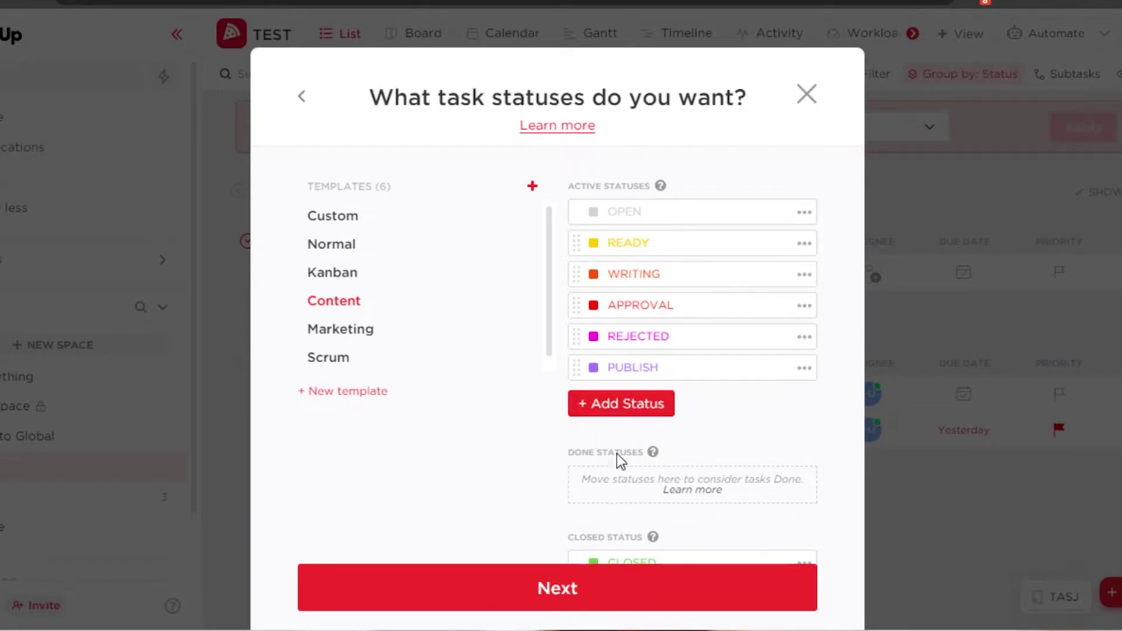
click(554, 595)
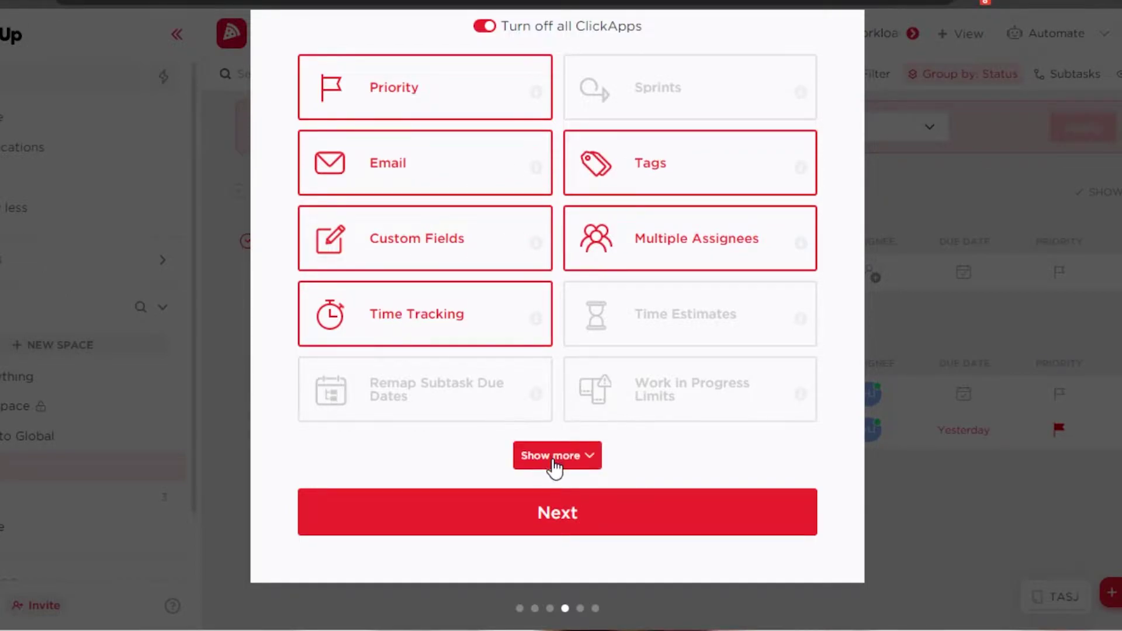
- Expand the full list of ClickApps for the space and accept the default selection
click(555, 457)
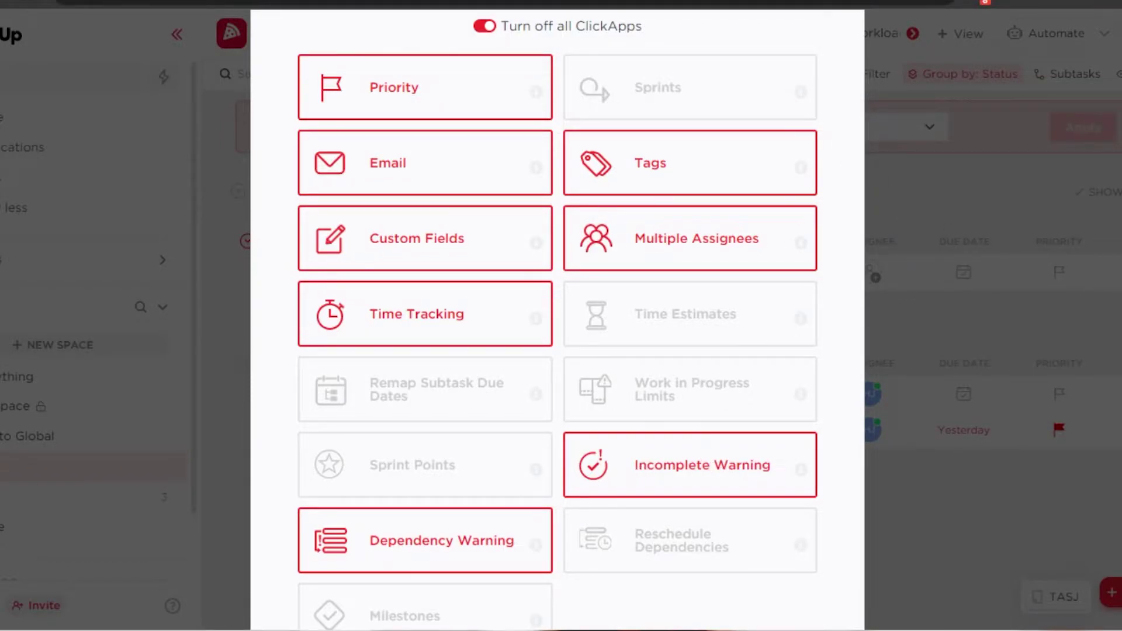
scroll(557, 315, down, 4)
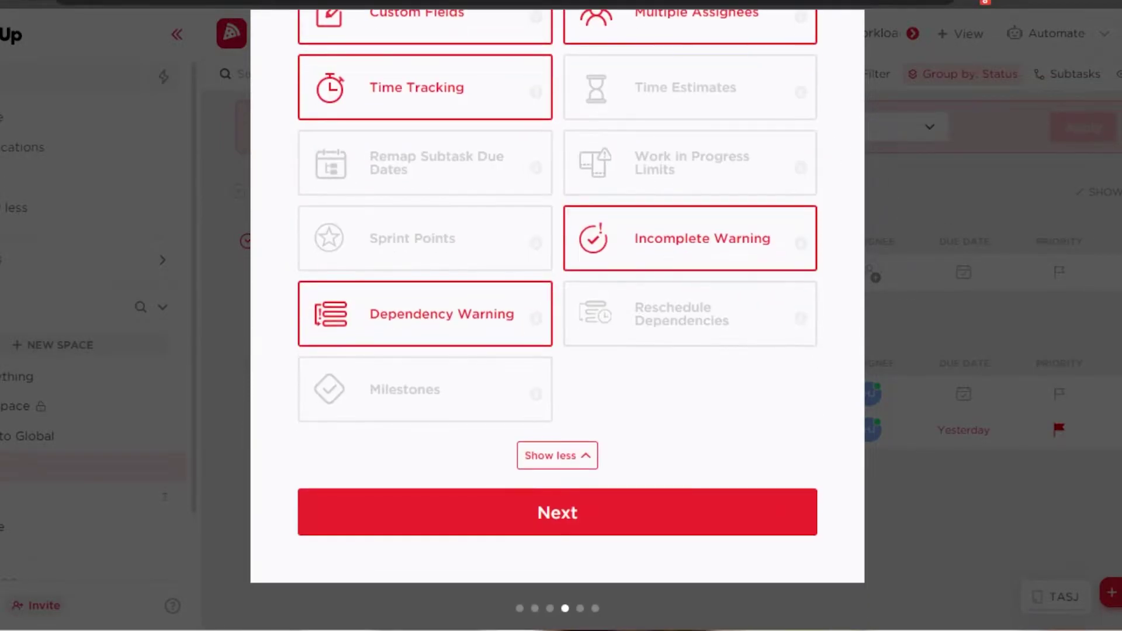
click(543, 519)
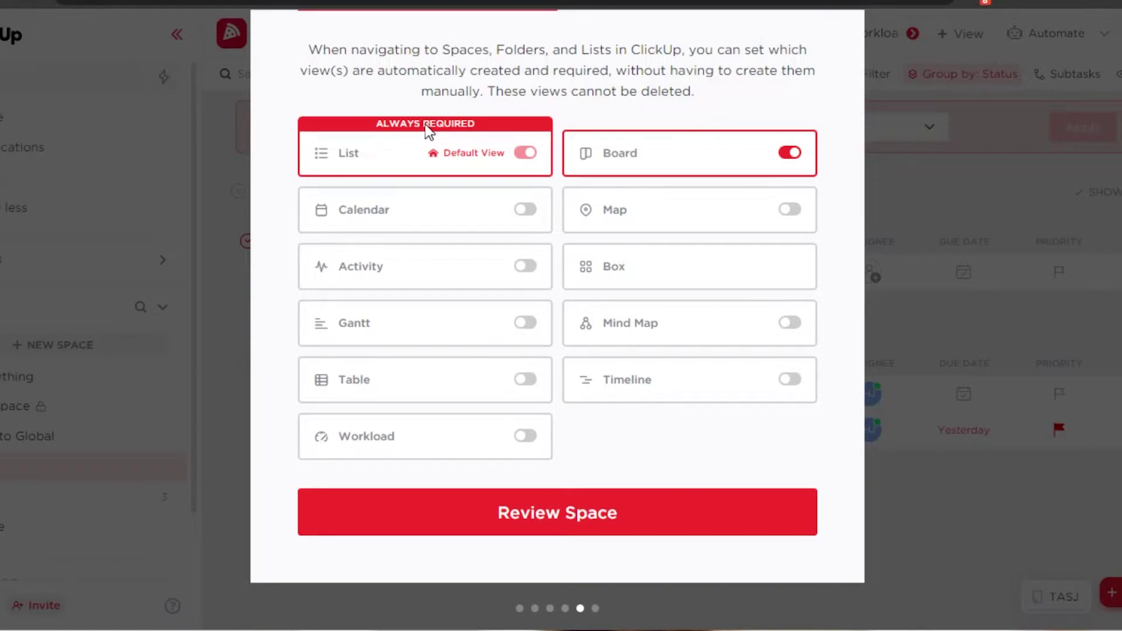
- Enable the Calendar and Activity views alongside List and Board, review the settings and create the space
click(527, 214)
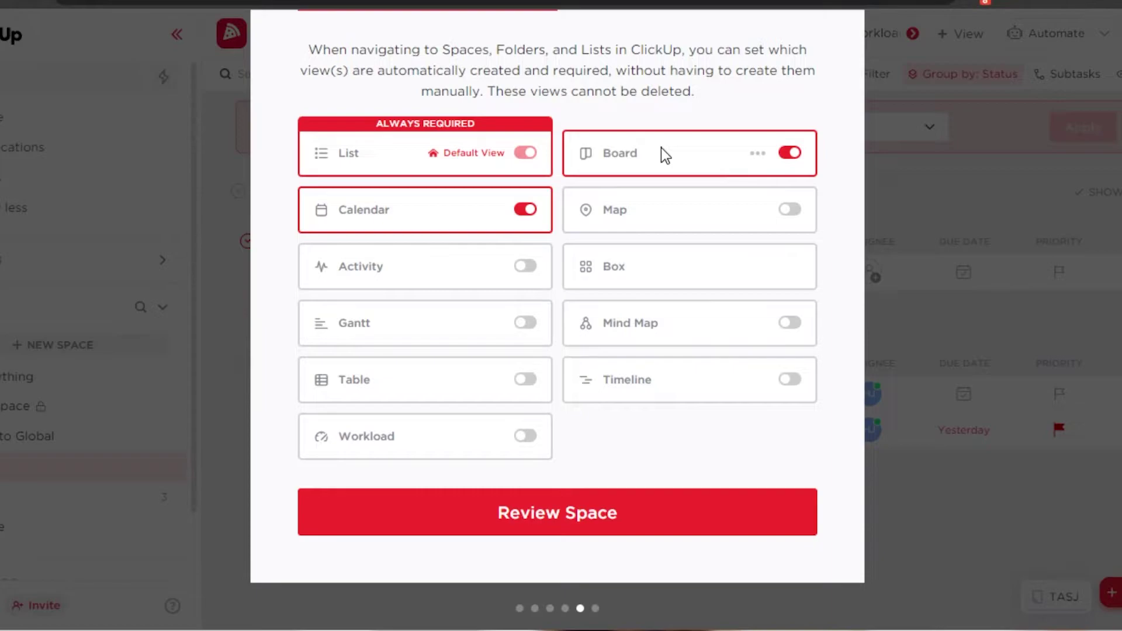
click(522, 270)
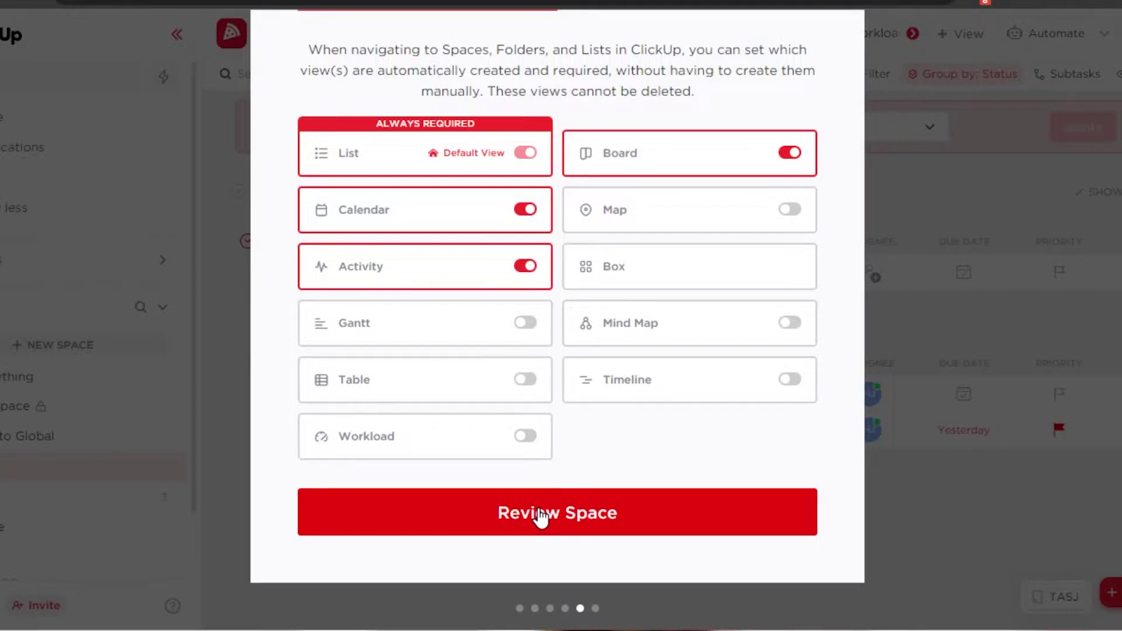
click(541, 516)
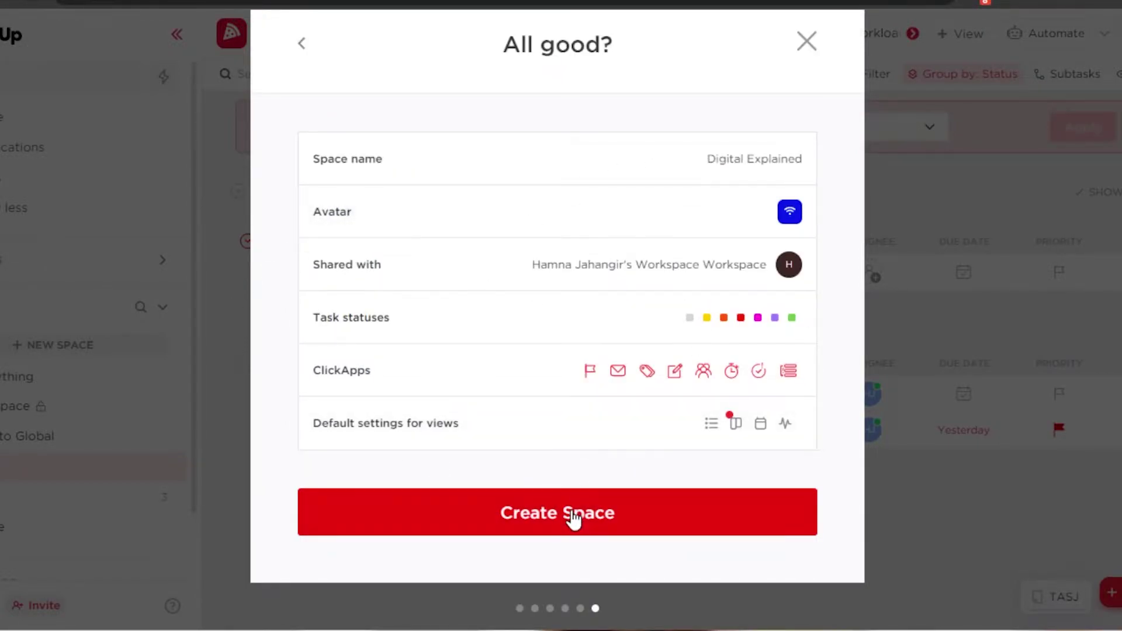
click(571, 514)
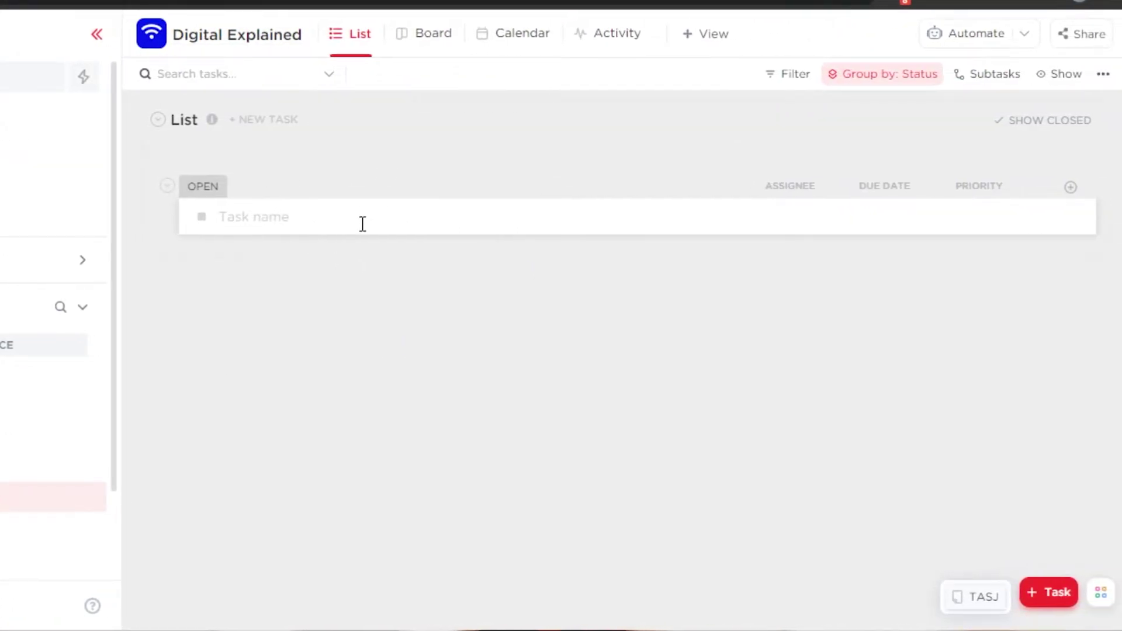
- Show the new space as a board and add a task named "task 1" to the Open column
click(422, 41)
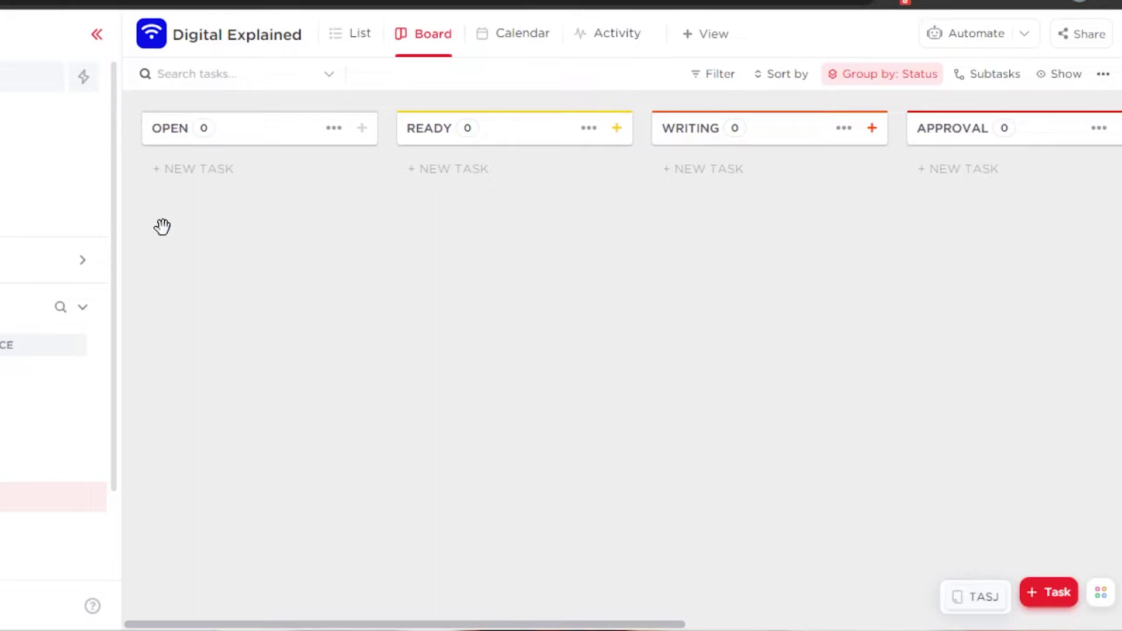
click(168, 170)
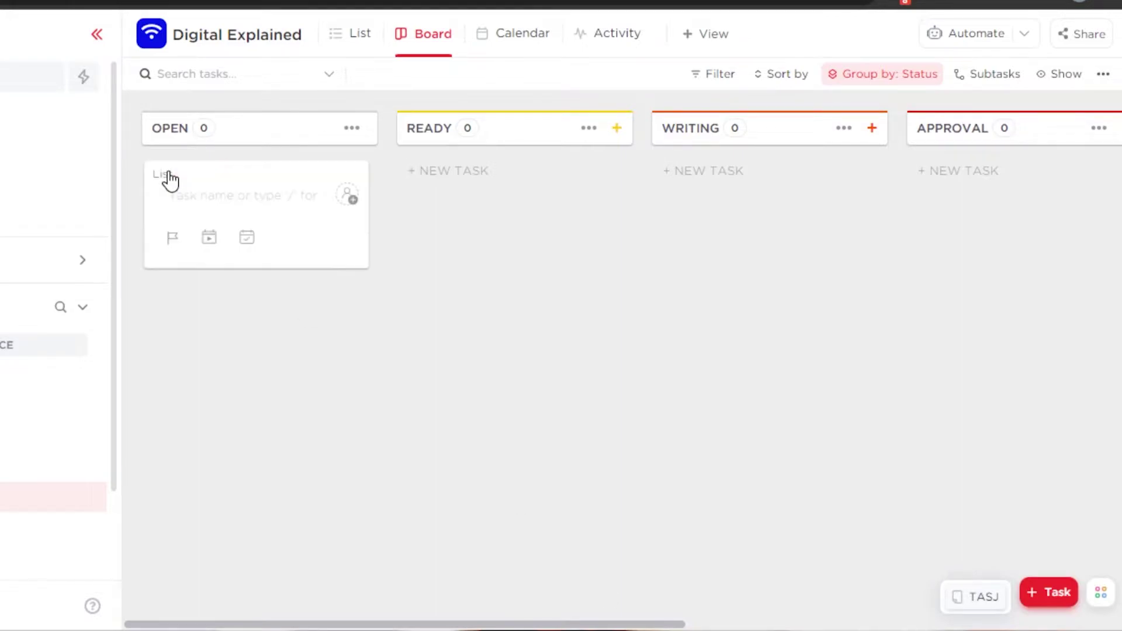
text(ta)
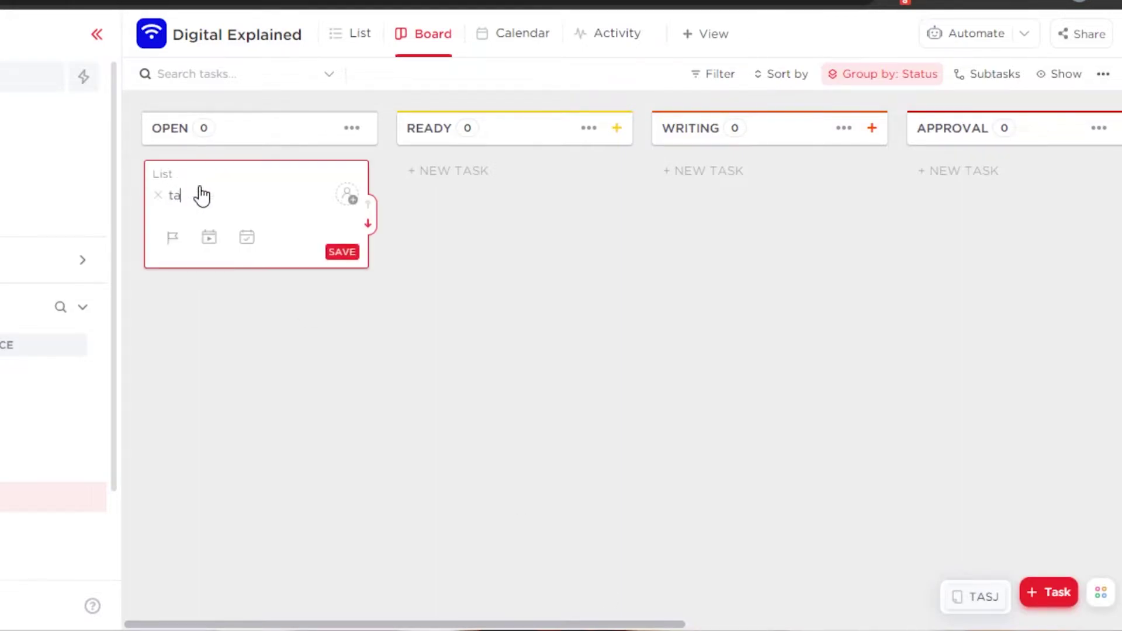
text(sk 1)
click(346, 251)
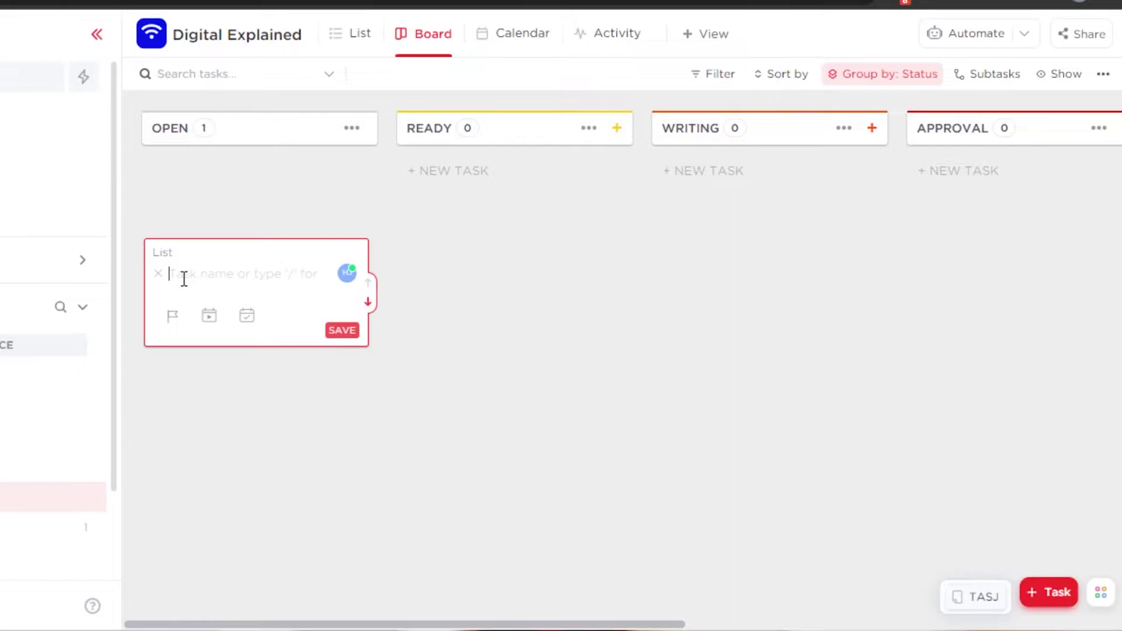
- Add a second task named "task 2" to the Open column and close the task entry form
text(task 2)
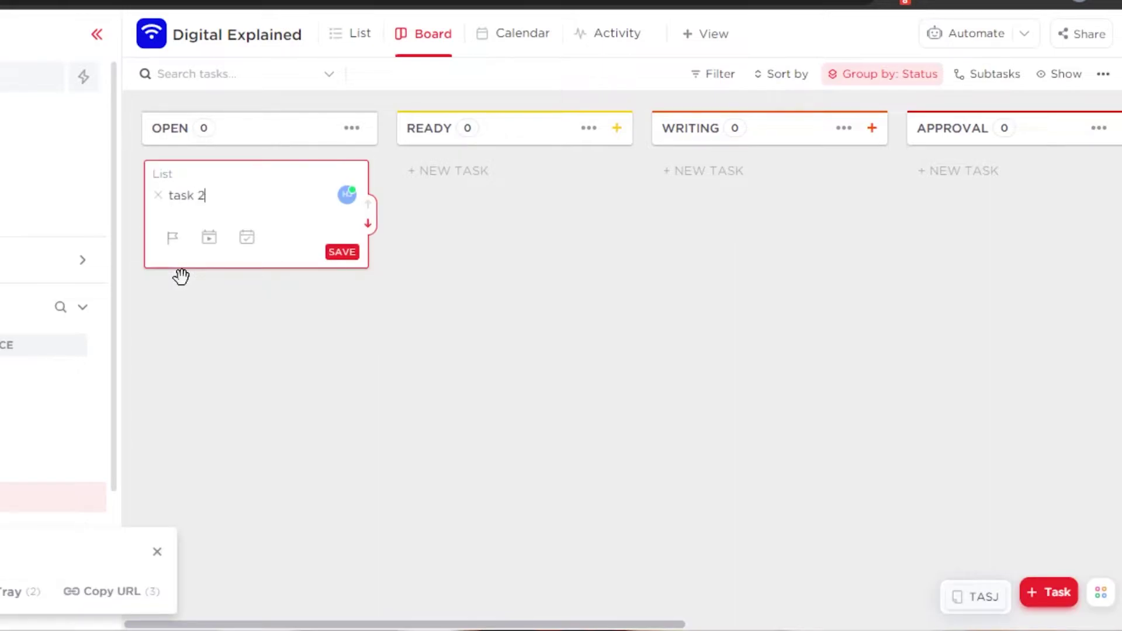
click(337, 253)
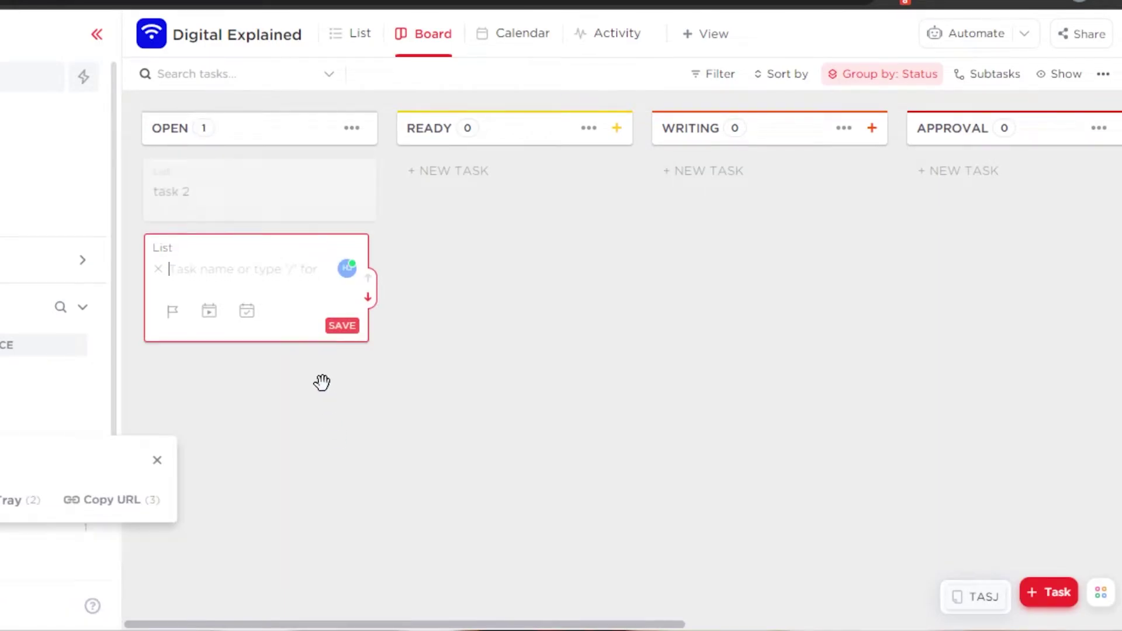
click(318, 447)
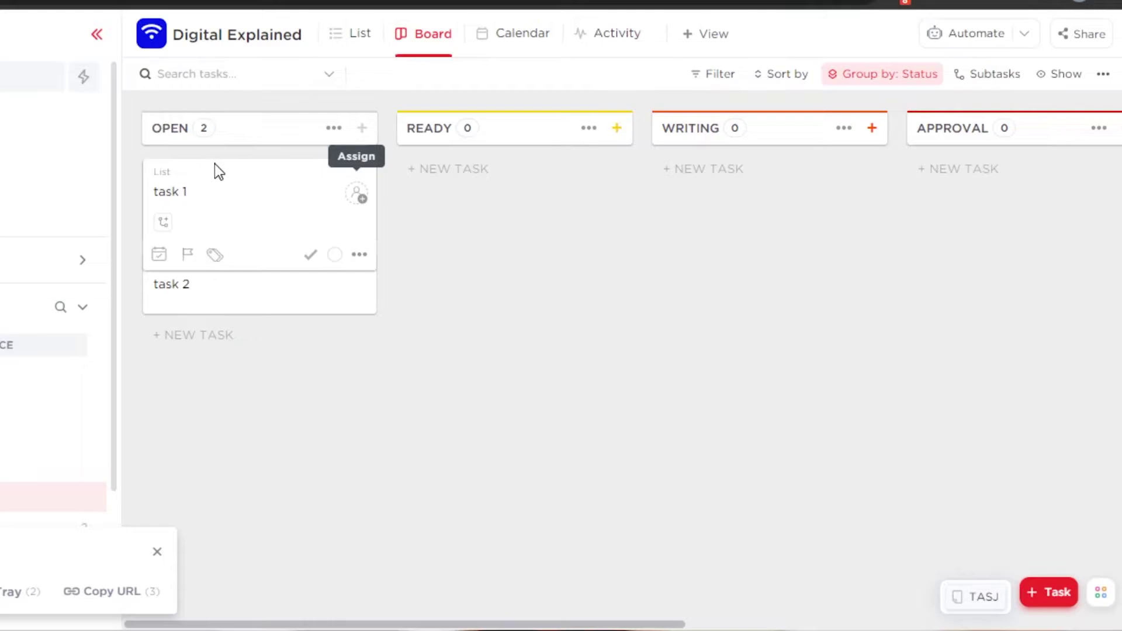
- Open the details of task 1 and enter "description...." as its description
click(361, 198)
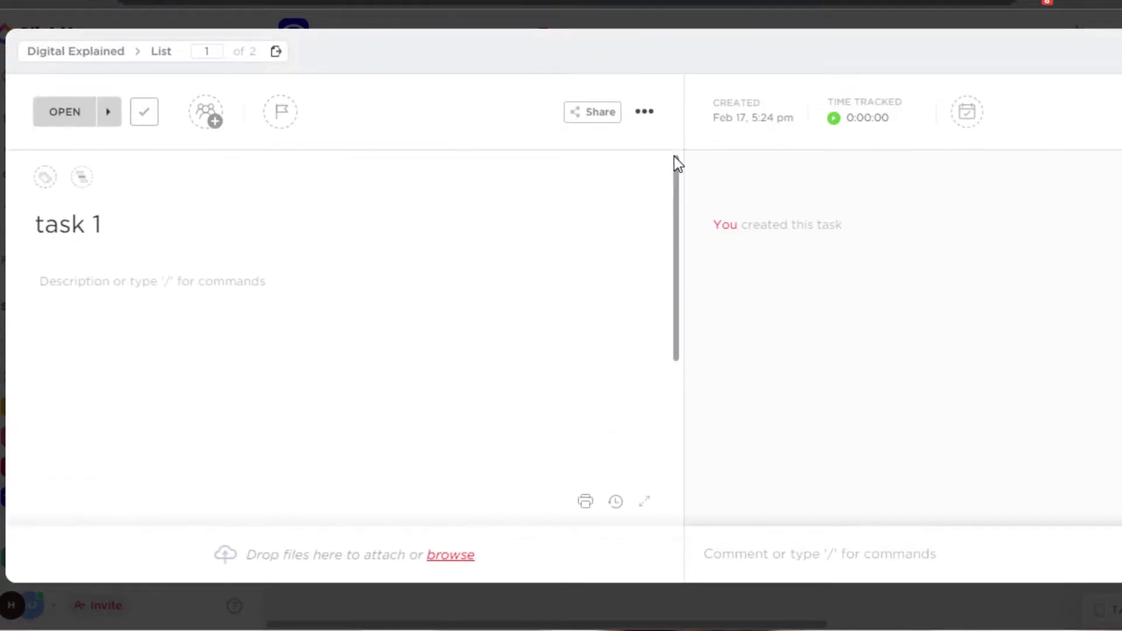
click(176, 291)
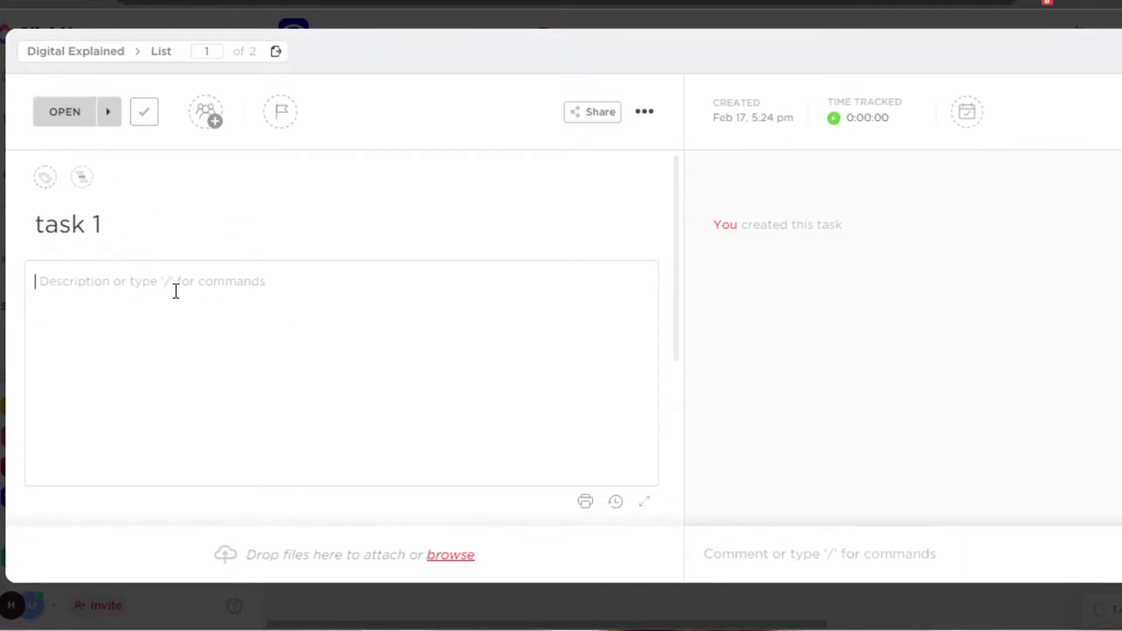
text(description....)
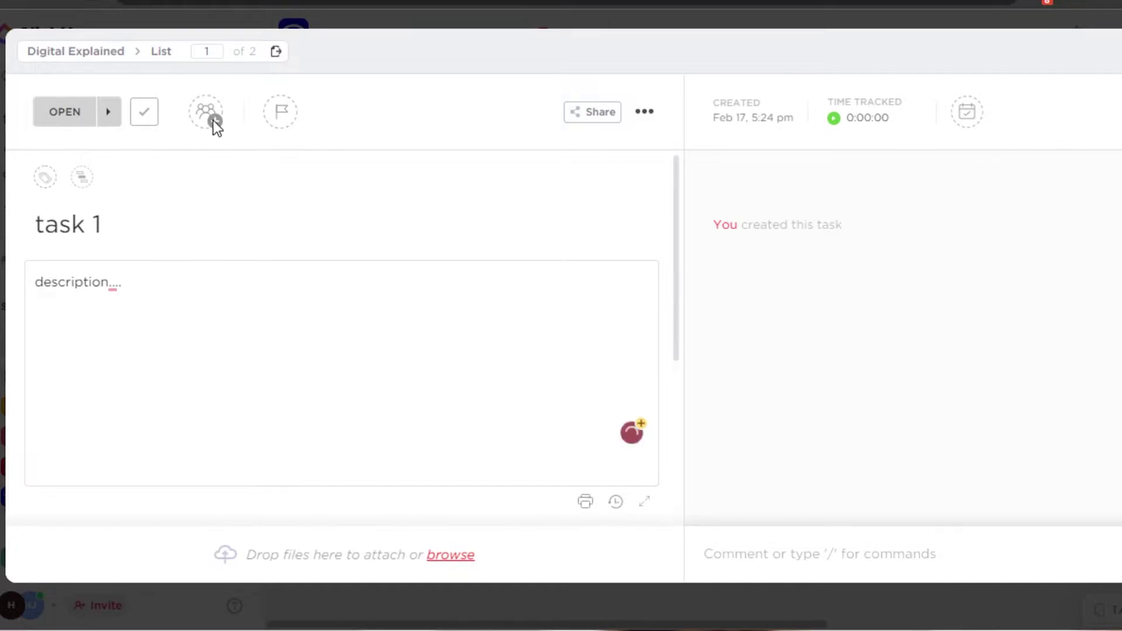
- Assign task 1 to yourself and set its priority to High
click(212, 121)
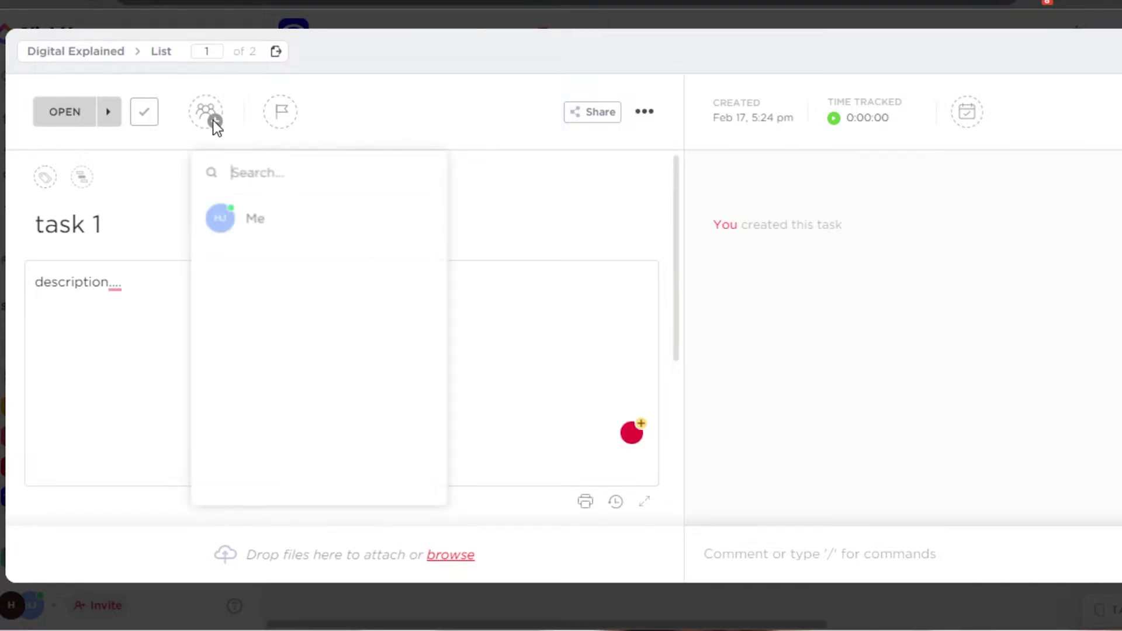
click(227, 215)
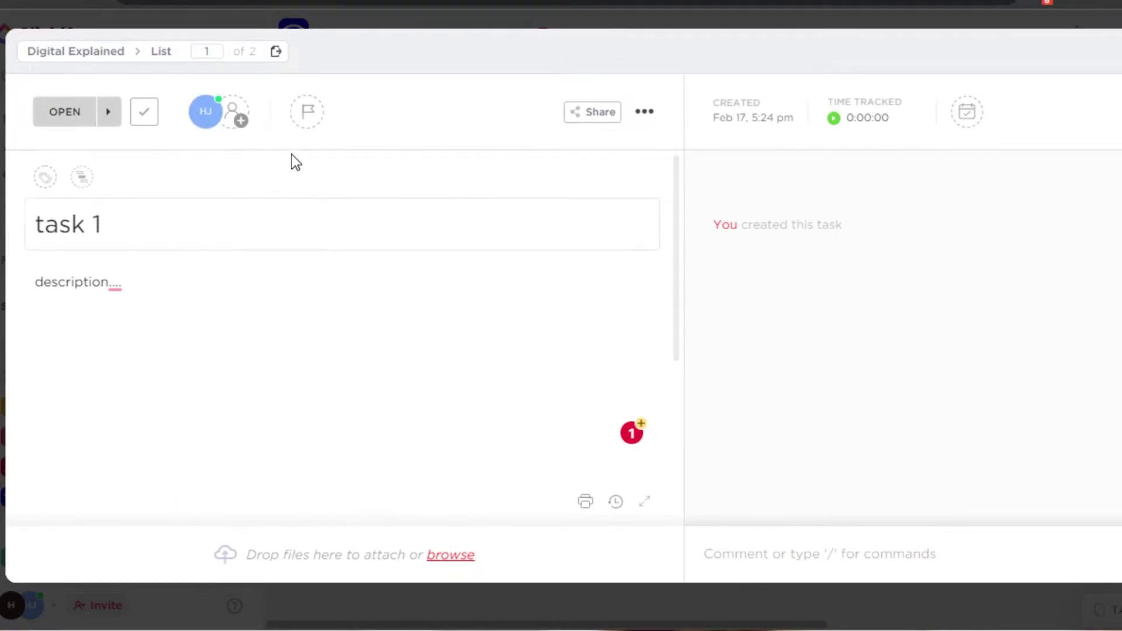
click(307, 115)
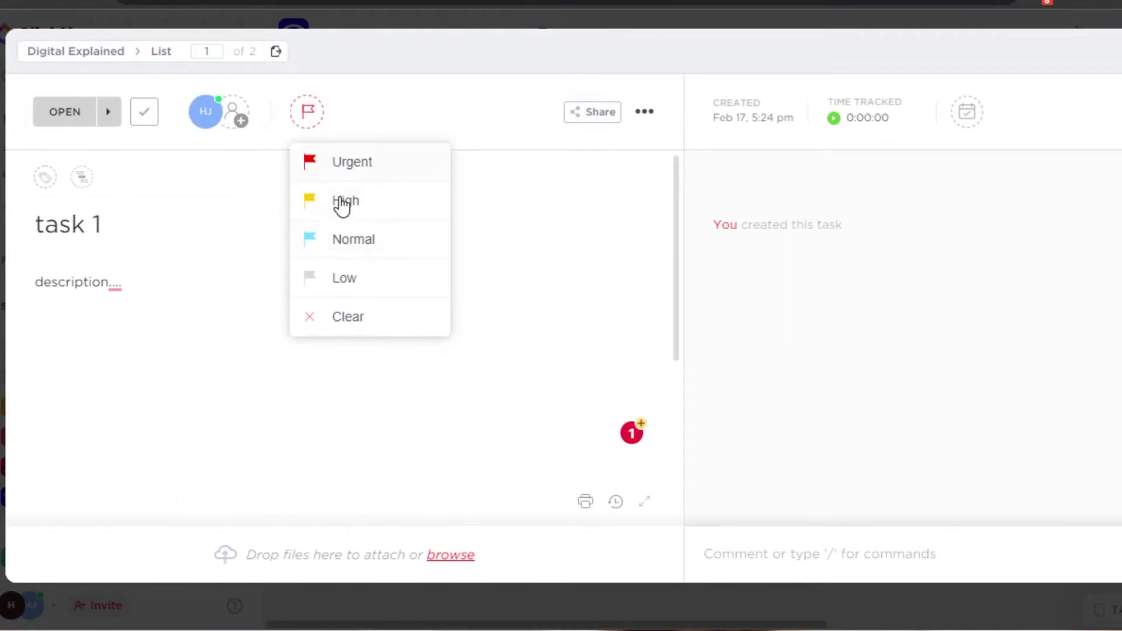
click(337, 200)
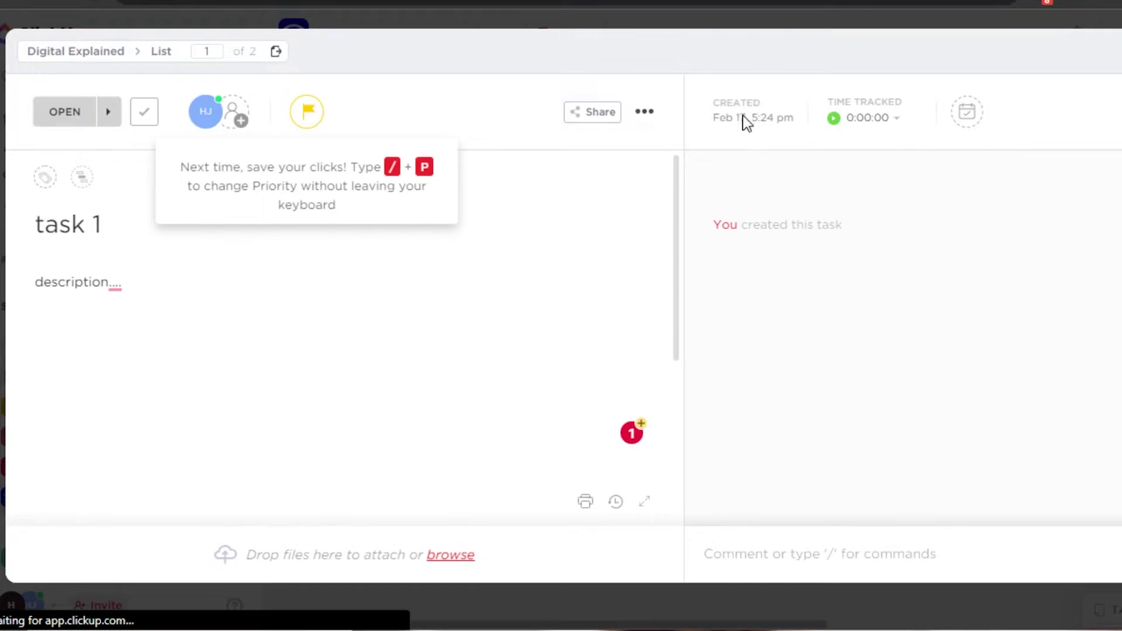
- Set the due date of task 1 to February 18, 2022 and close the task details
click(967, 115)
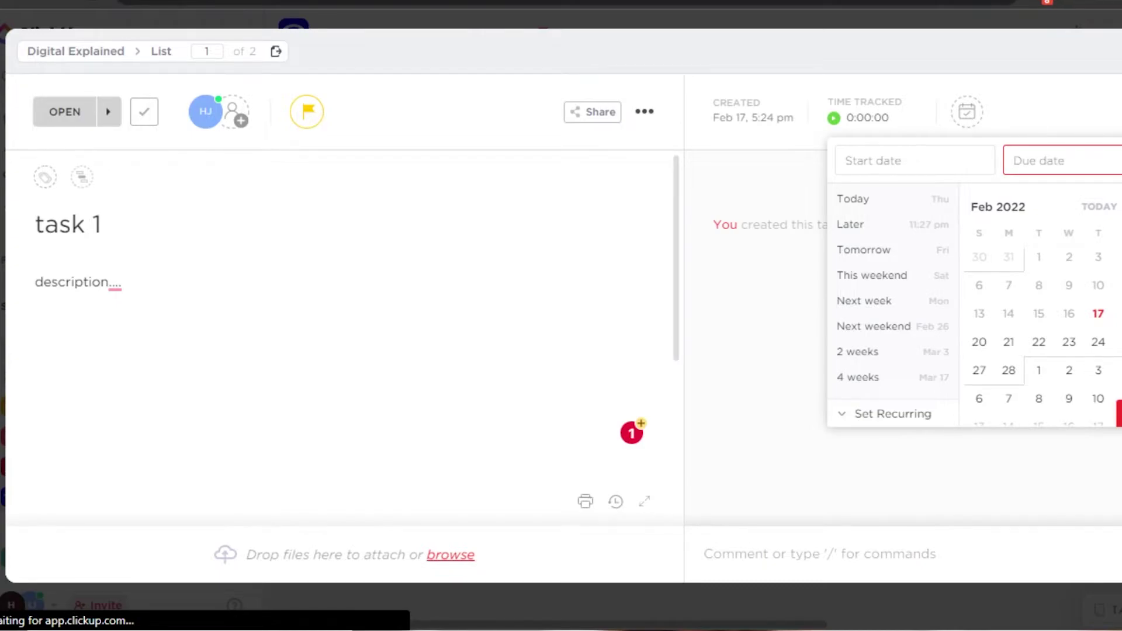
click(1119, 314)
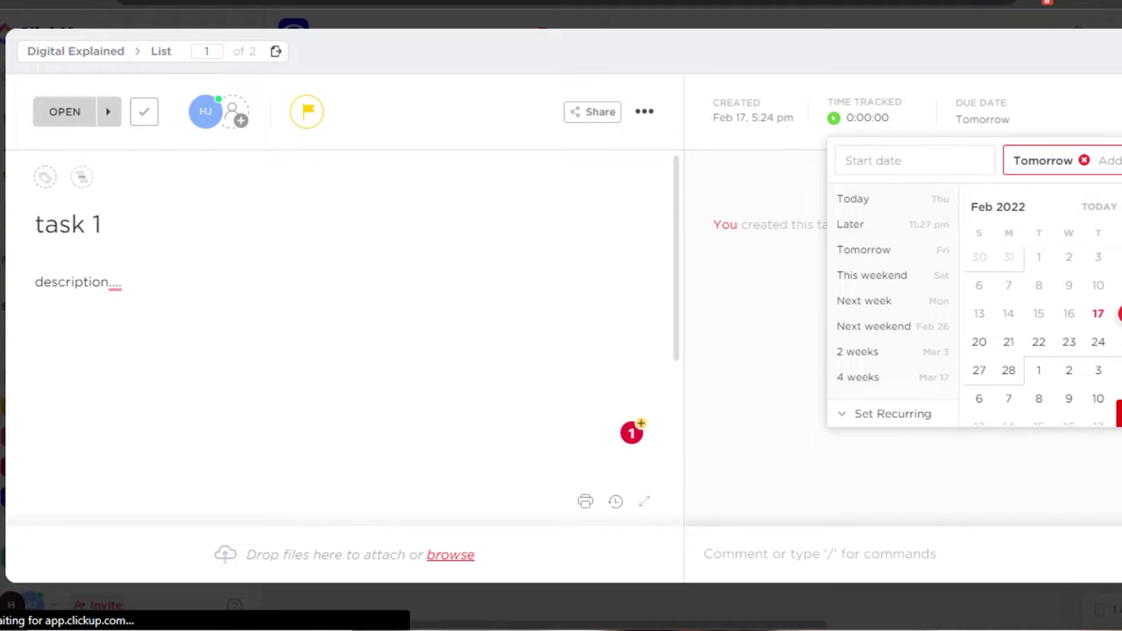
key(Escape)
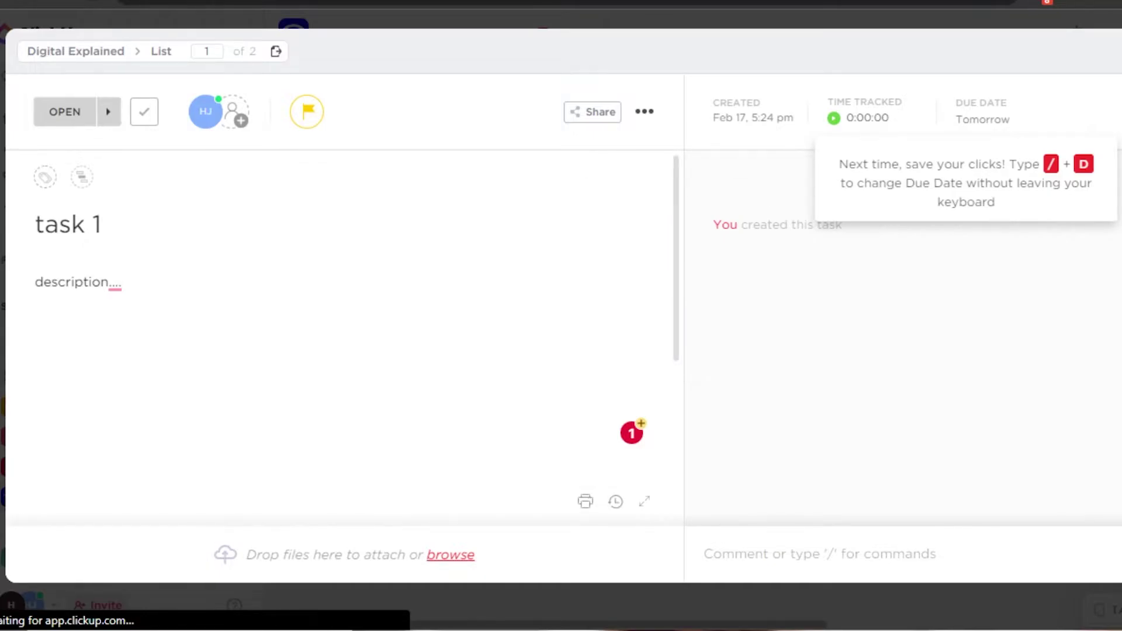
key(Escape)
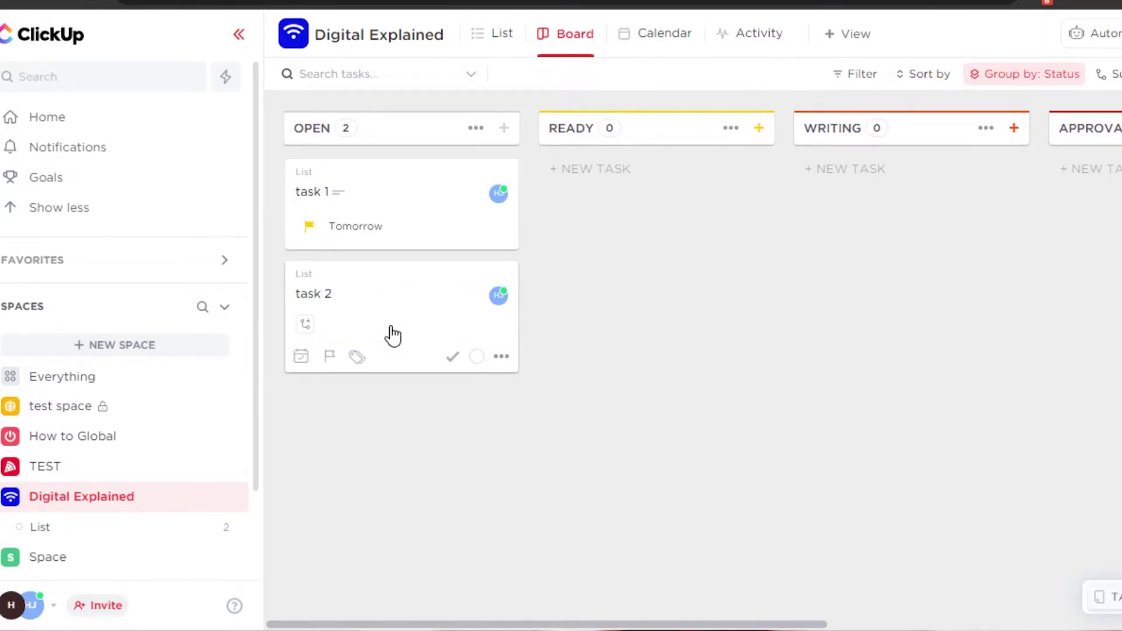
- Move task 2 from the Open column to the Ready column of the board
drag(392, 336, 662, 193)
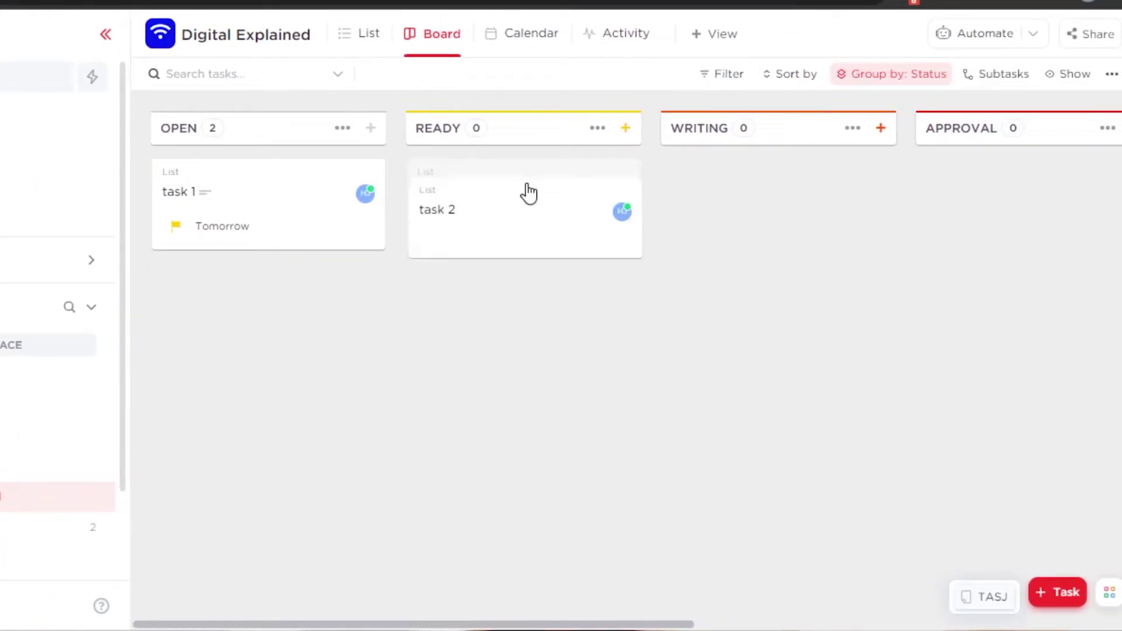
drag(529, 192, 503, 195)
- Look over the remaining board columns, the Calendar view and the Activity view of the Digital Explained space
drag(388, 624, 876, 618)
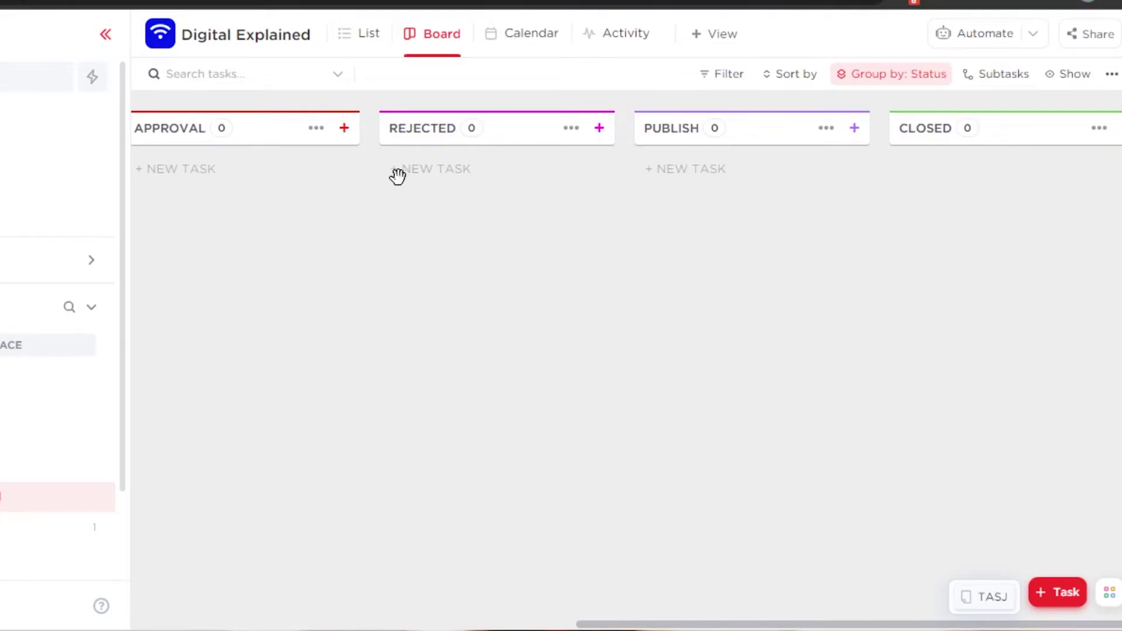
click(531, 33)
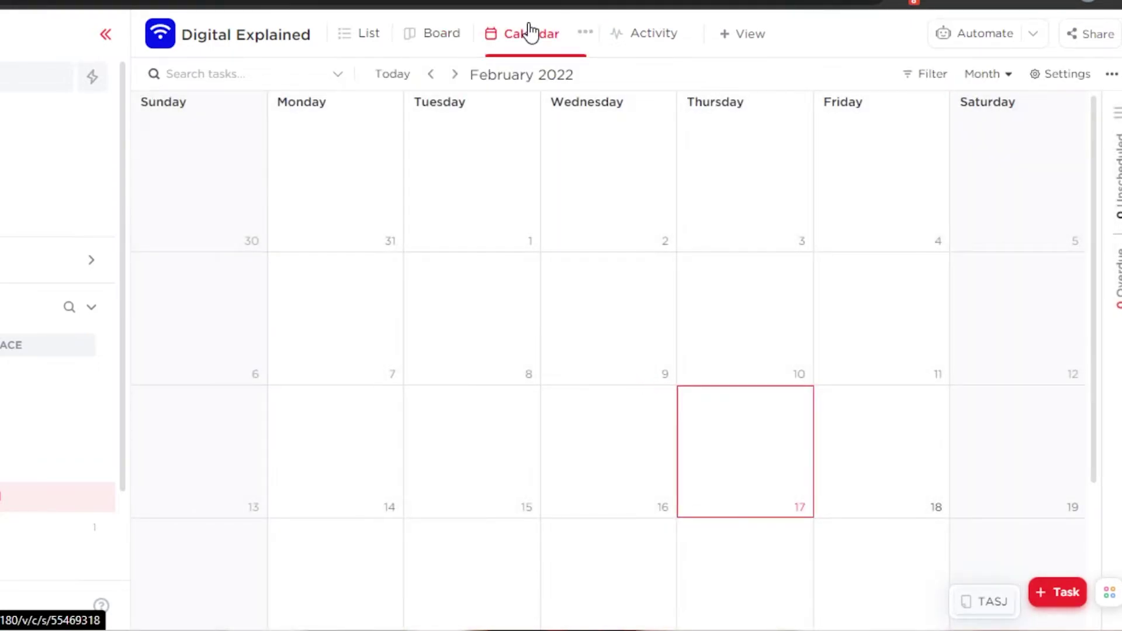
click(627, 35)
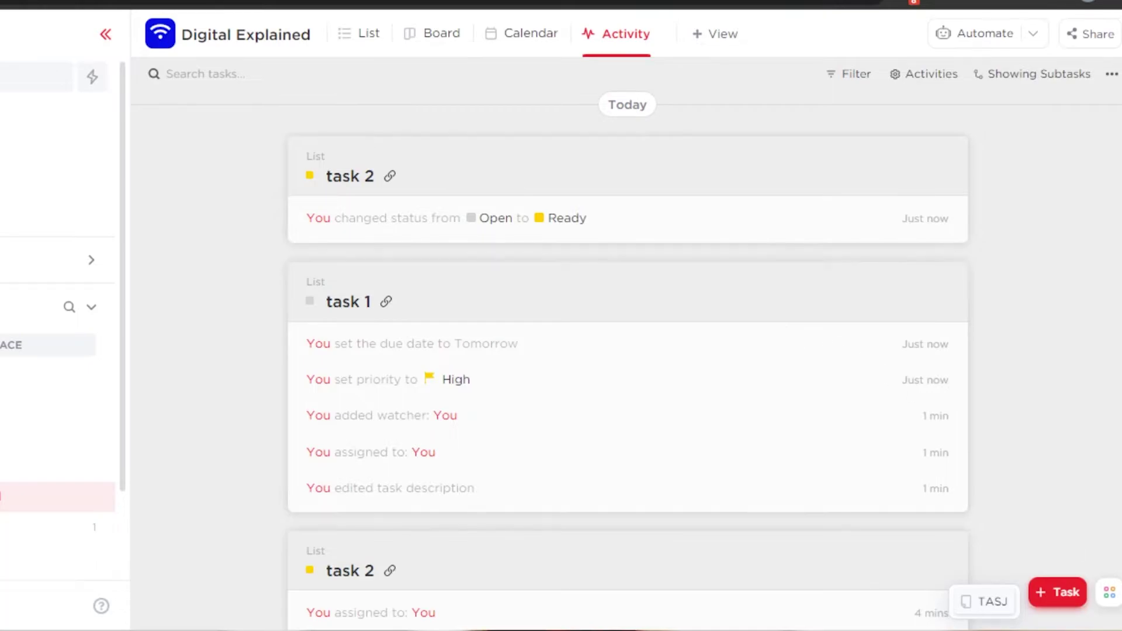
- Pin Reminder and Track Time as quick actions beside the task creation control
click(1112, 597)
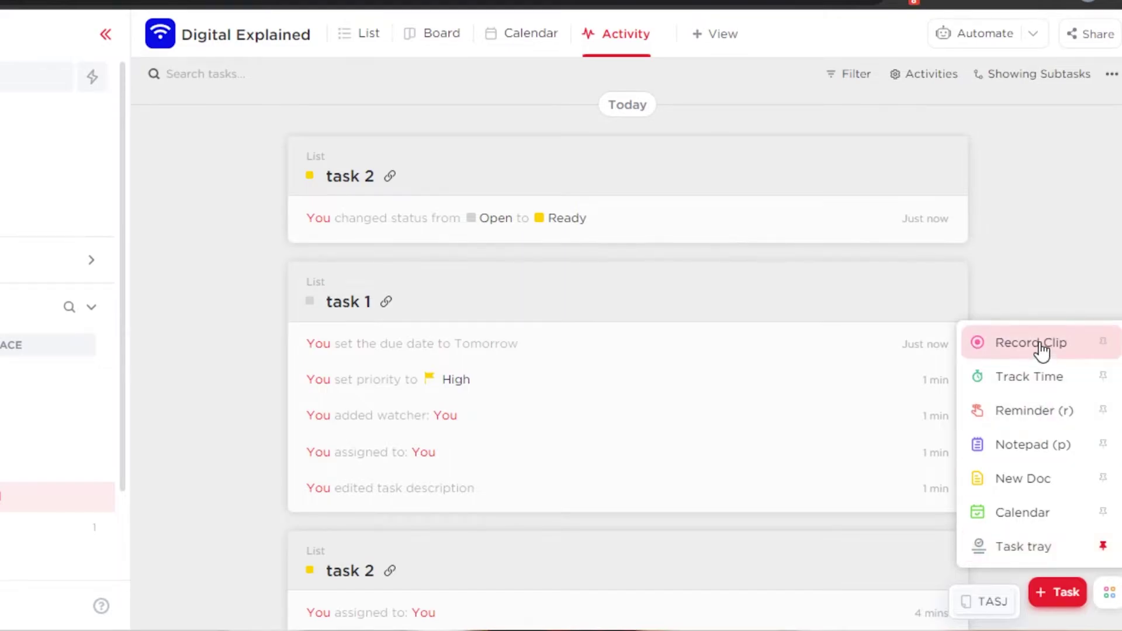
click(1104, 411)
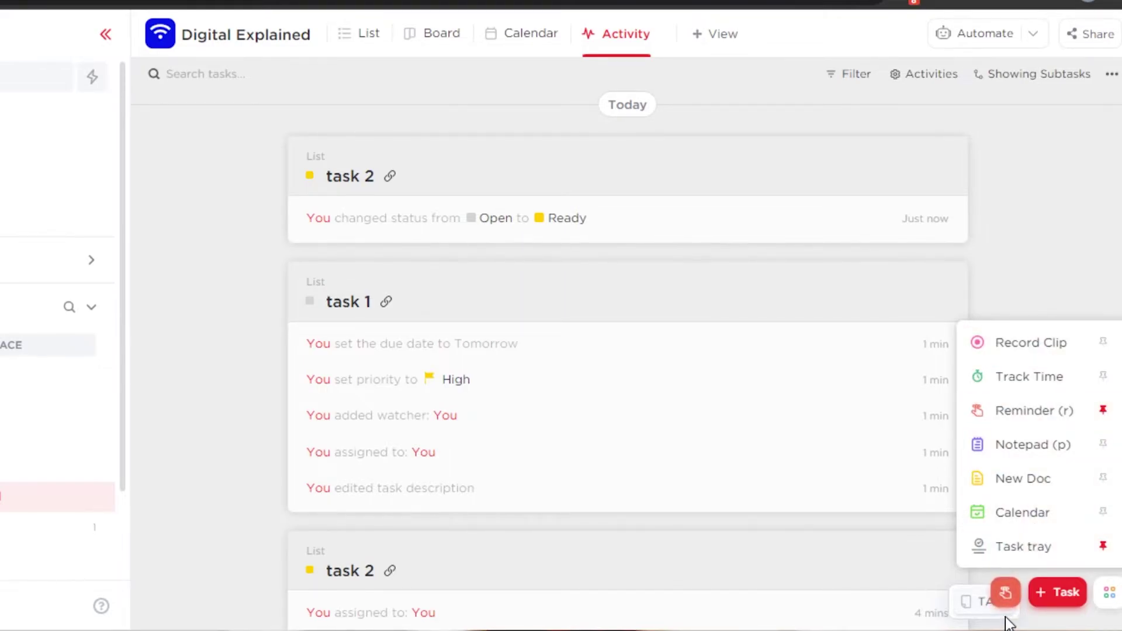
click(1104, 377)
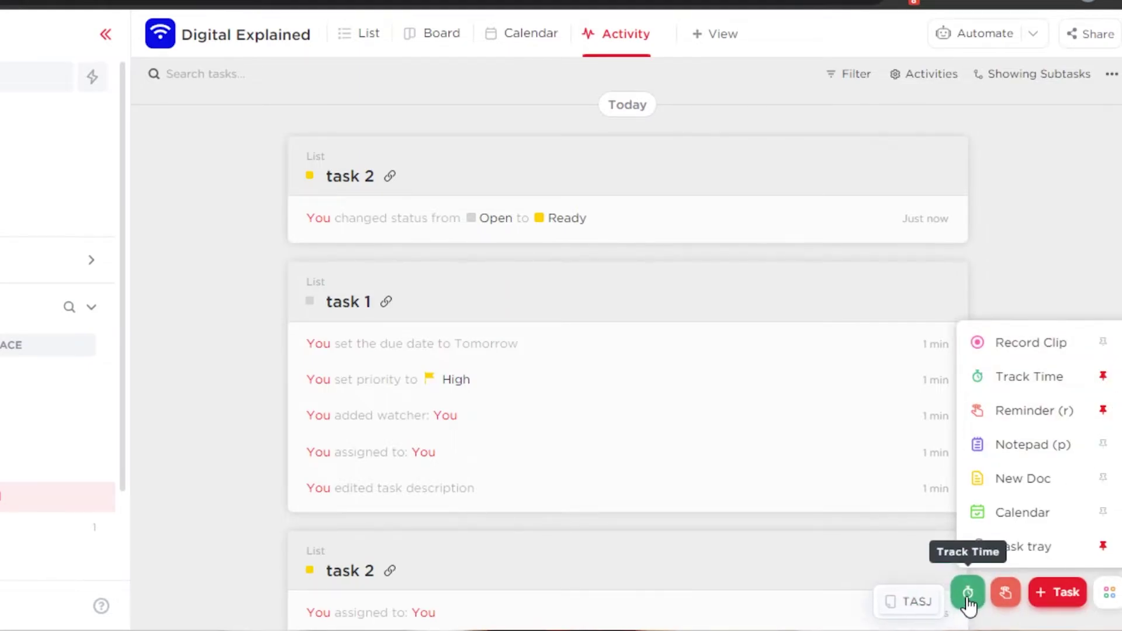
click(1097, 255)
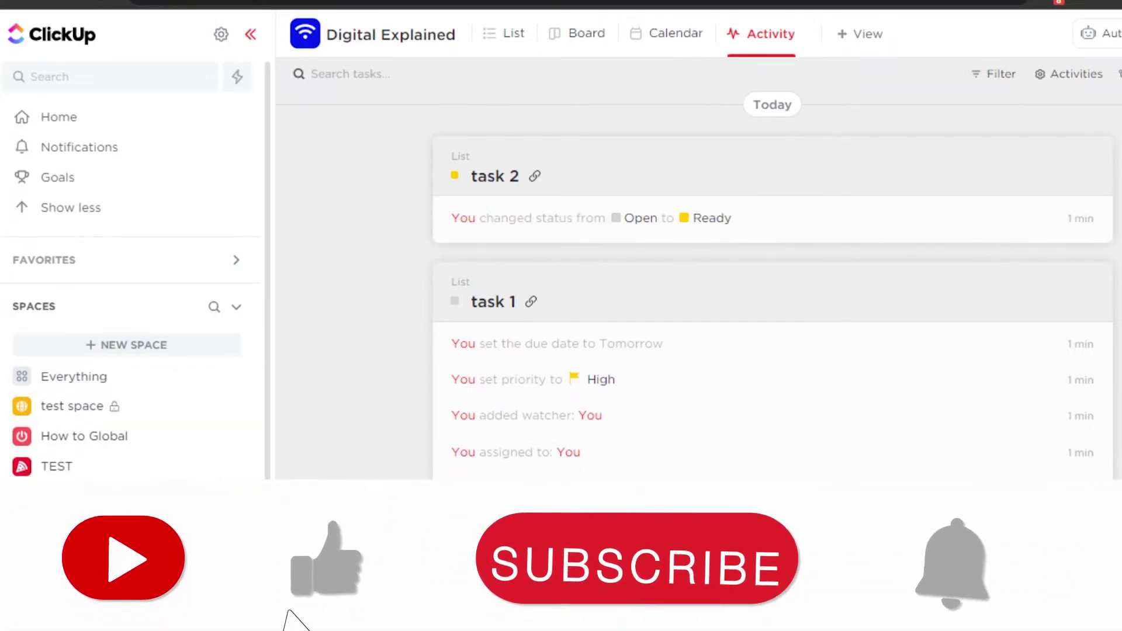
- Look over the list of spaces and return the Digital Explained space to the Board view
drag(268, 360, 318, 225)
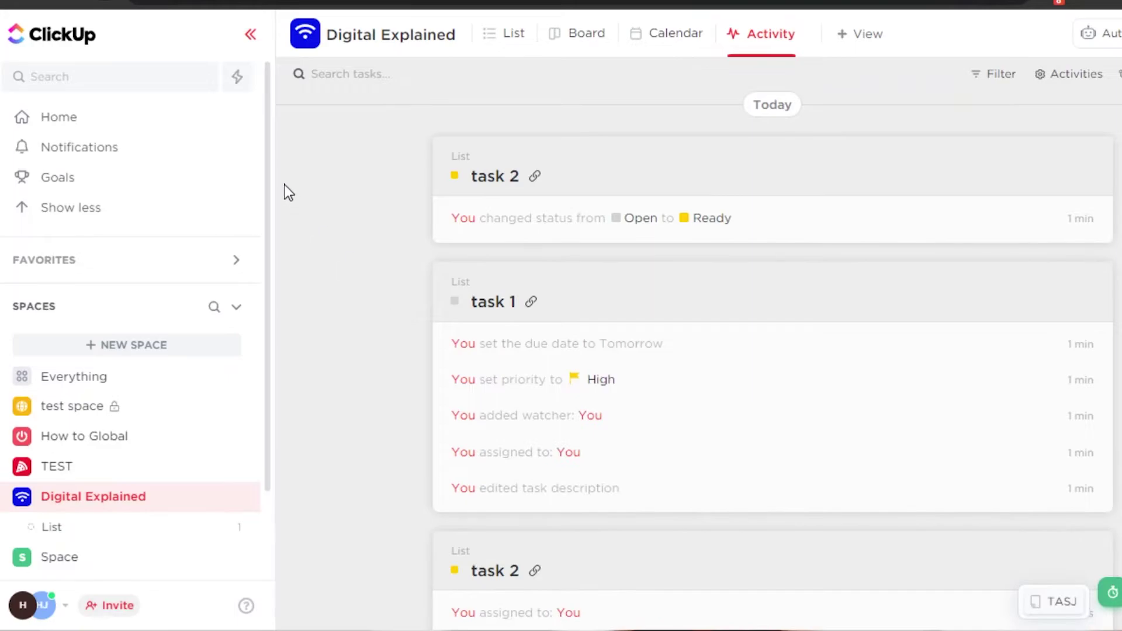
scroll(268, 167, down, 2)
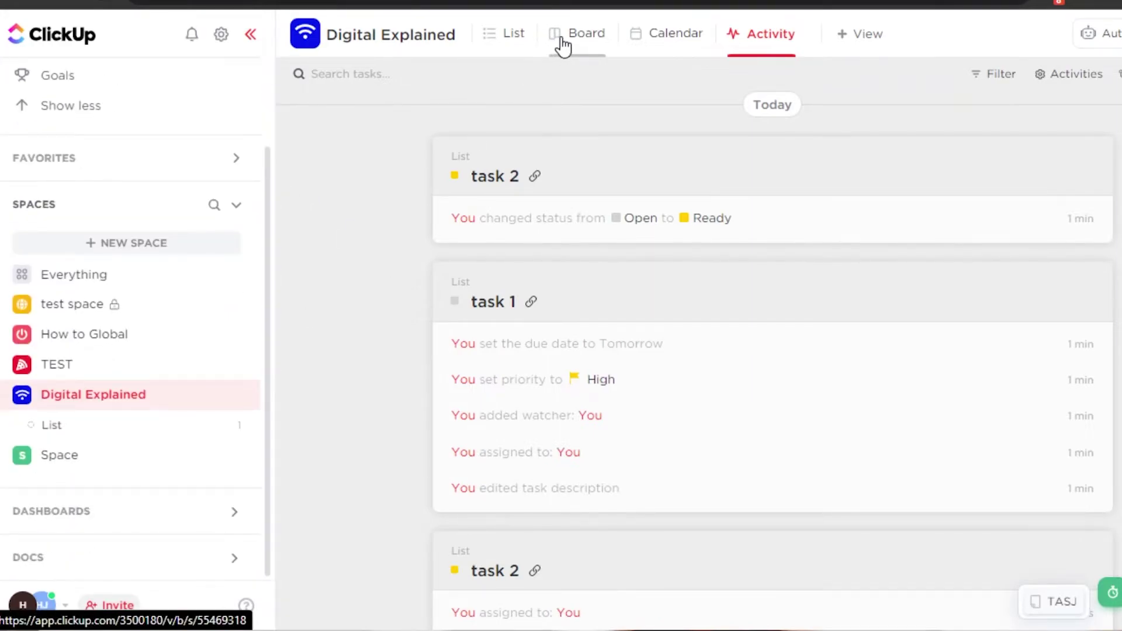
click(562, 47)
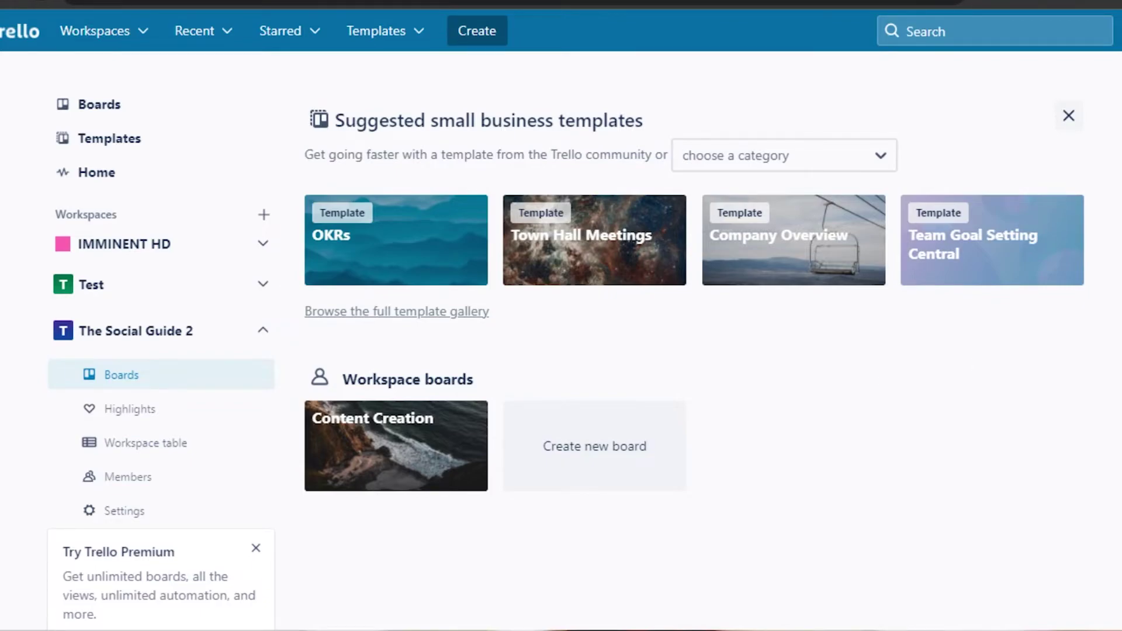
- Switch to Trello and examine the prices and included features of its Free, Standard, Premium and Enterprise plans
scroll(566, 338, down, 1)
scroll(566, 338, up, 1)
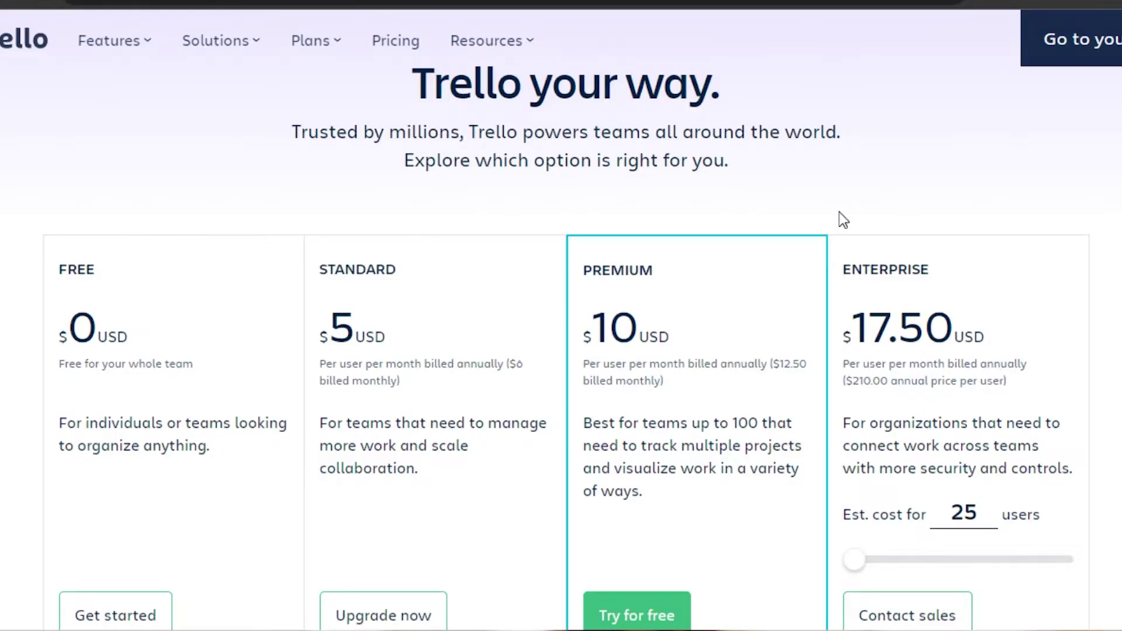
scroll(561, 341, down, 3)
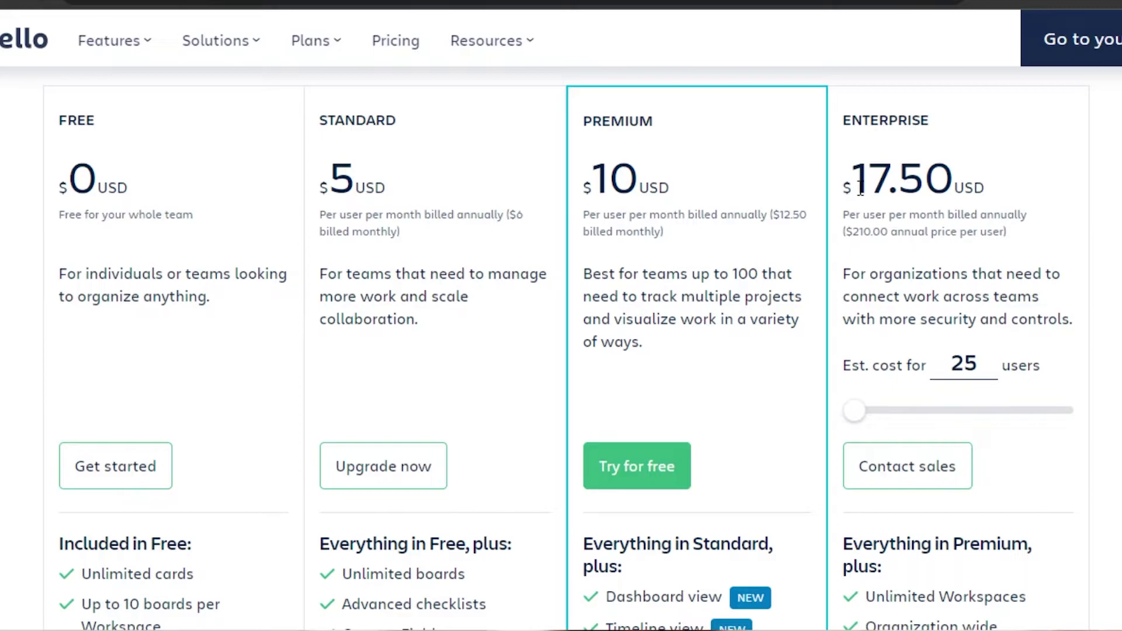
mouse_move(860, 420)
mouse_down()
mouse_move(1067, 416)
mouse_move(869, 412)
mouse_up()
drag(867, 412, 844, 431)
scroll(561, 350, down, 15)
scroll(561, 350, up, 10)
scroll(561, 350, down, 20)
scroll(561, 351, up, 20)
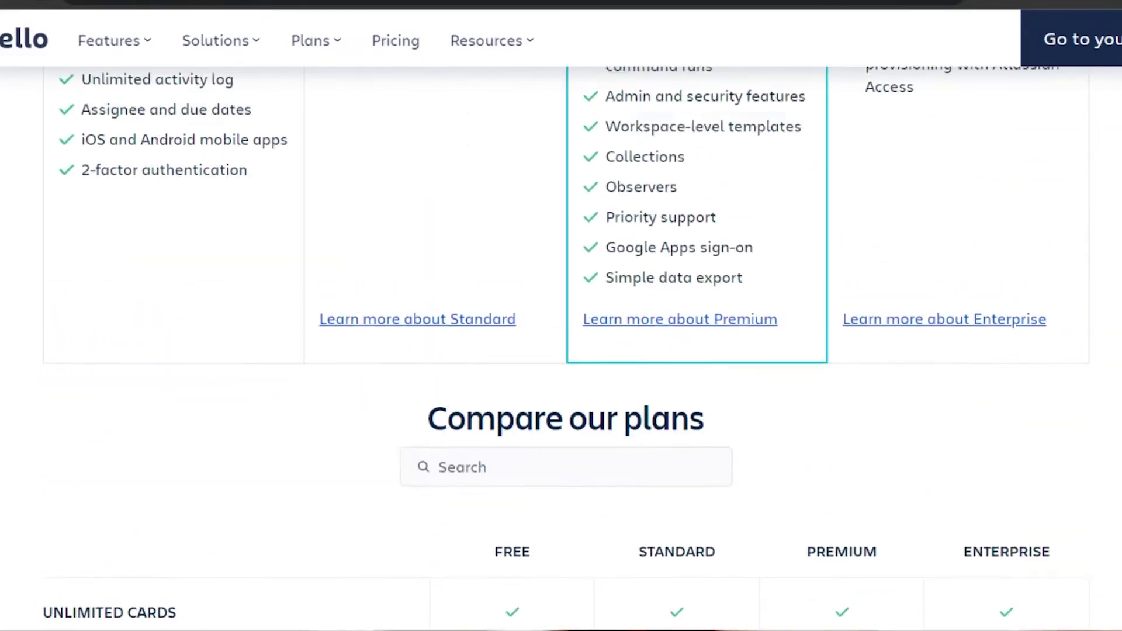
scroll(561, 351, up, 2)
scroll(561, 350, down, 3)
scroll(561, 350, up, 1)
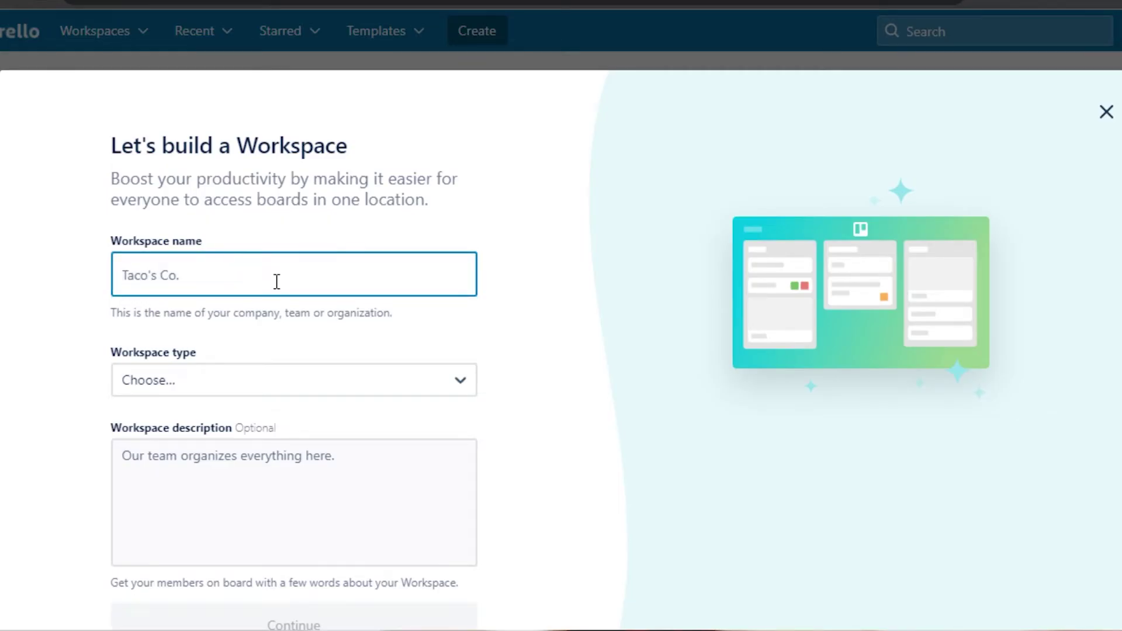
- Name the new Trello workspace "Digital Explained" and set its type to Small Business
text(Digital Explained)
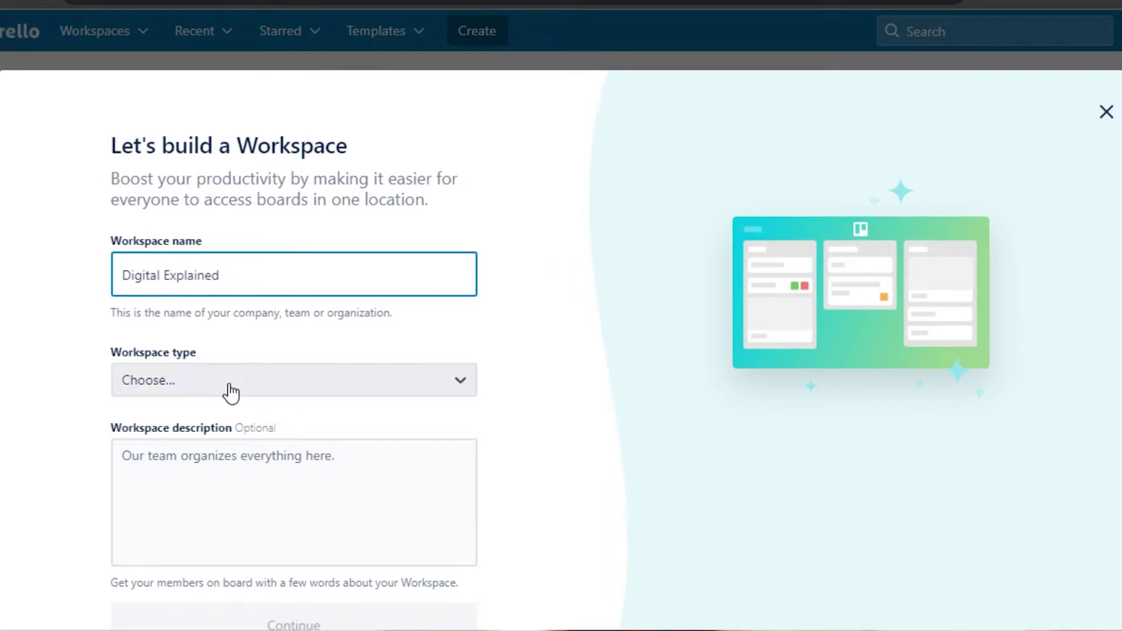
click(458, 380)
click(463, 382)
click(463, 383)
mouse_move(474, 438)
mouse_down()
mouse_move(472, 483)
mouse_move(466, 458)
mouse_up()
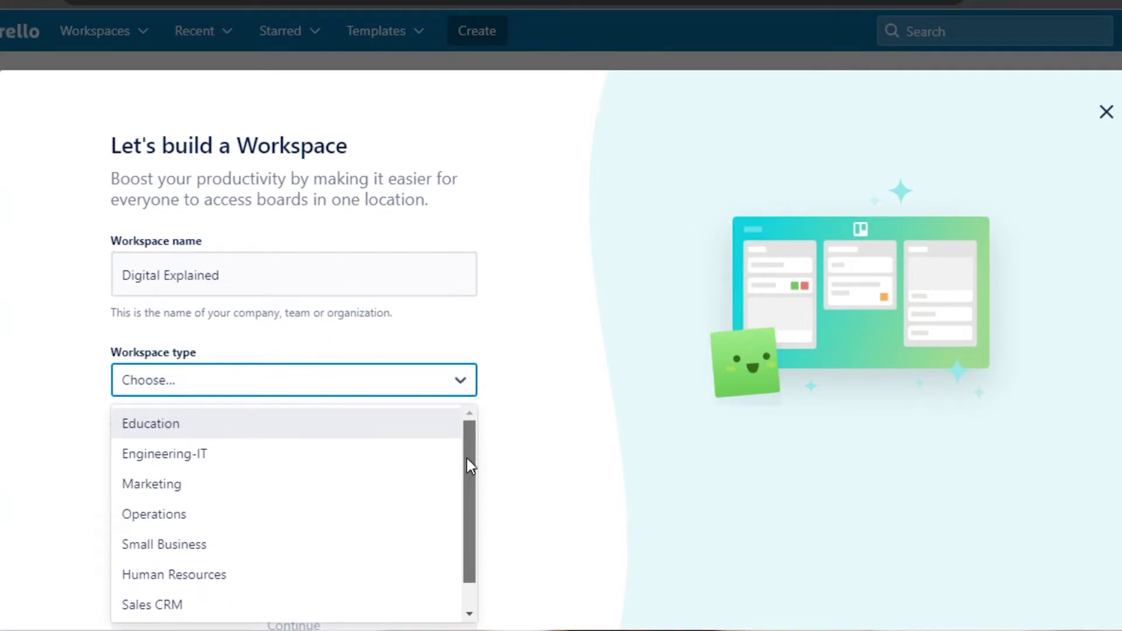
click(138, 551)
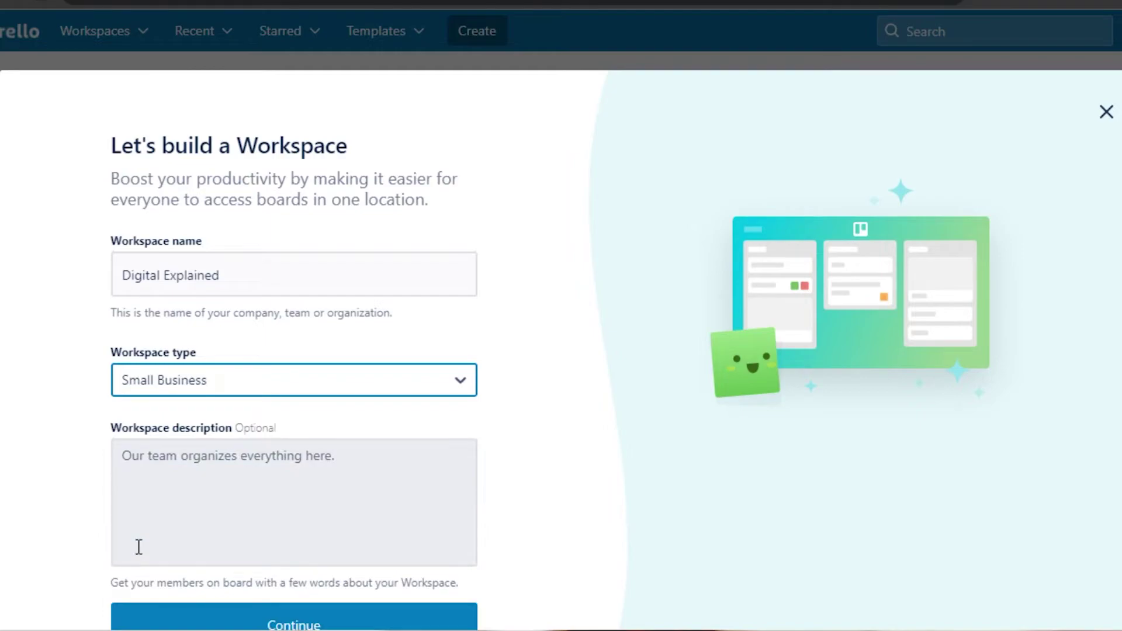
- Create the workspace with an empty description and skip inviting team members
click(225, 484)
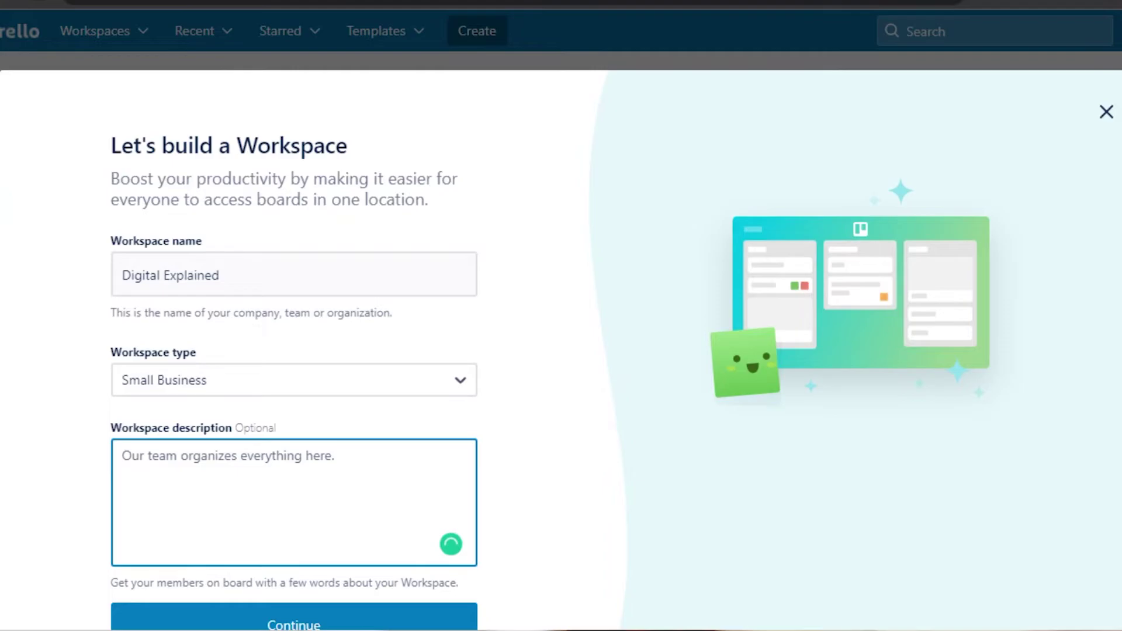
scroll(360, 486, down, 2)
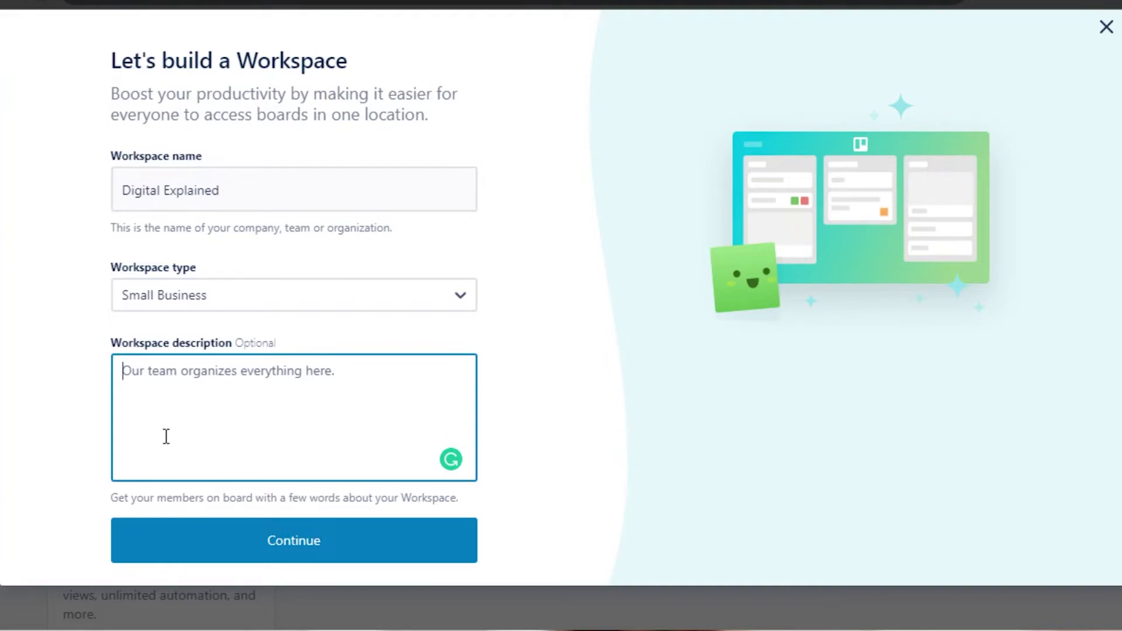
click(290, 545)
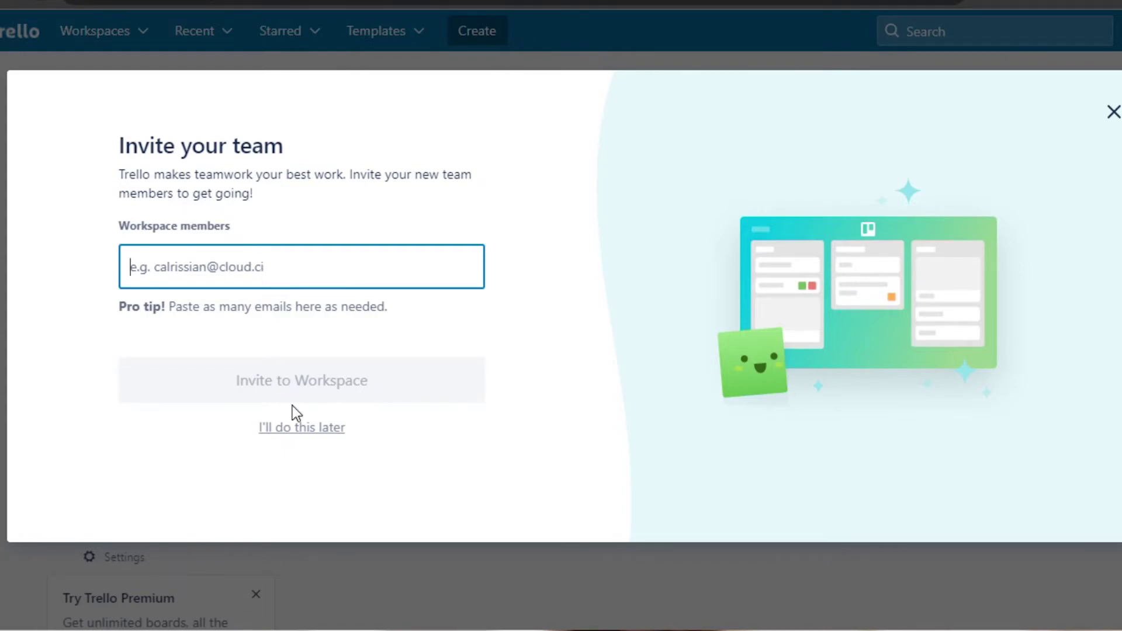
click(305, 436)
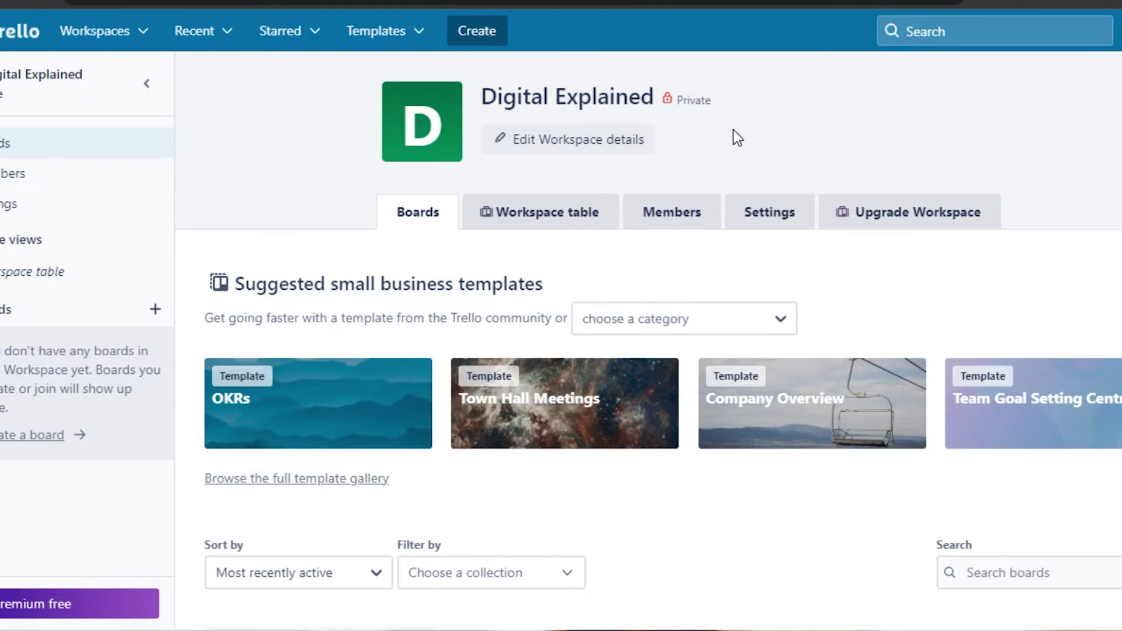
- Browse the workspace's suggested Small business templates, preview the OKRs template and return to the workspace's boards
mouse_move(438, 124)
scroll(648, 339, down, 1)
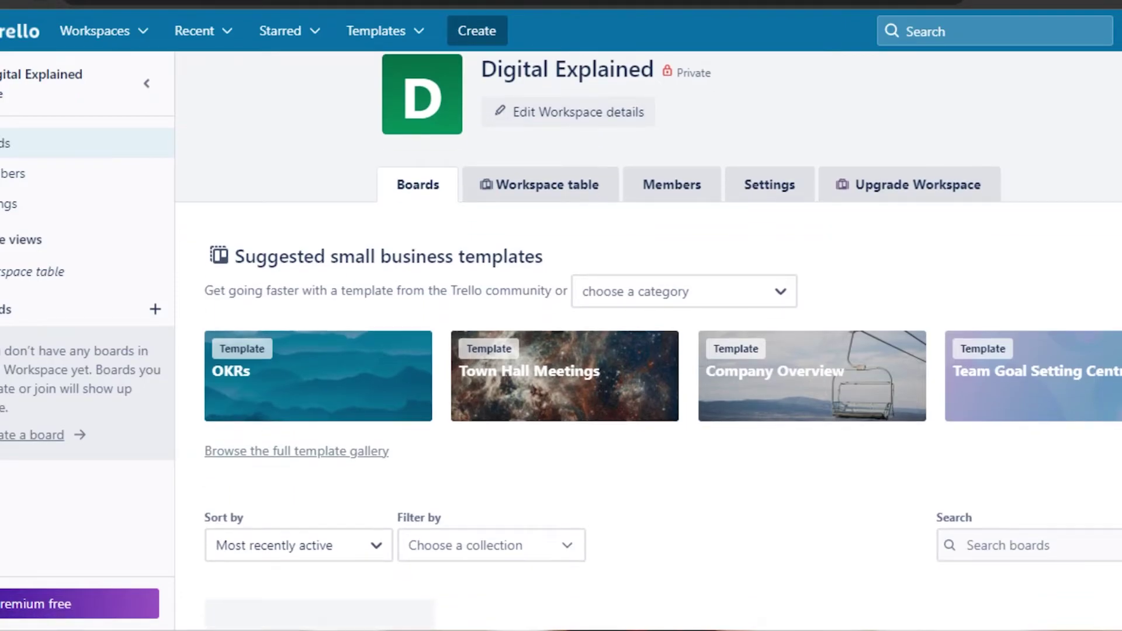
scroll(648, 339, down, 2)
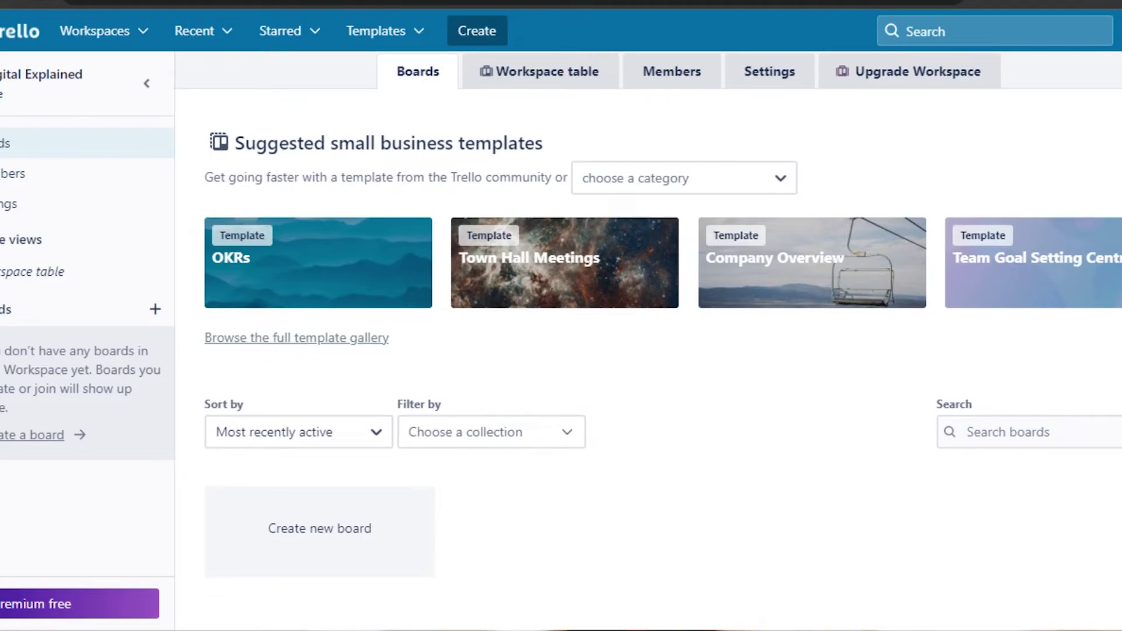
scroll(648, 339, up, 2)
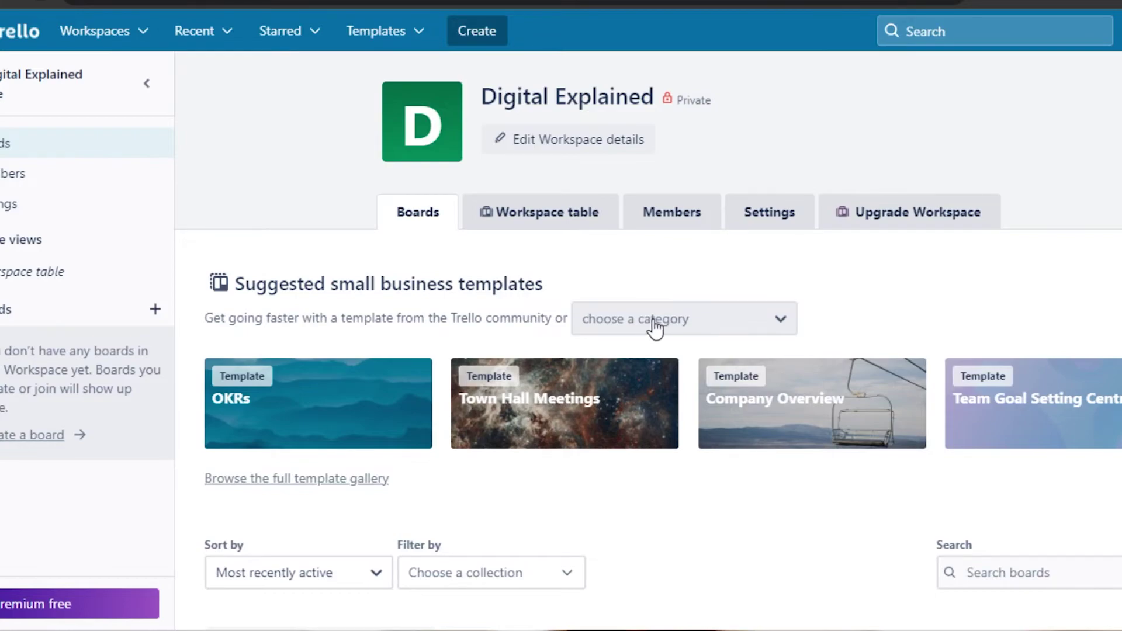
scroll(651, 330, down, 1)
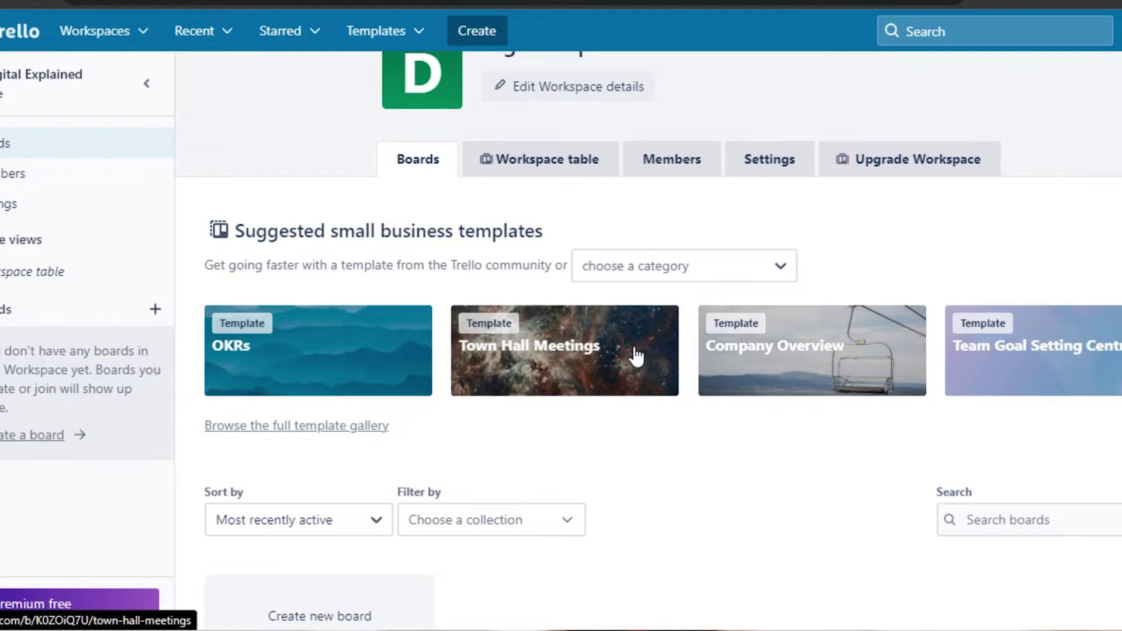
click(695, 267)
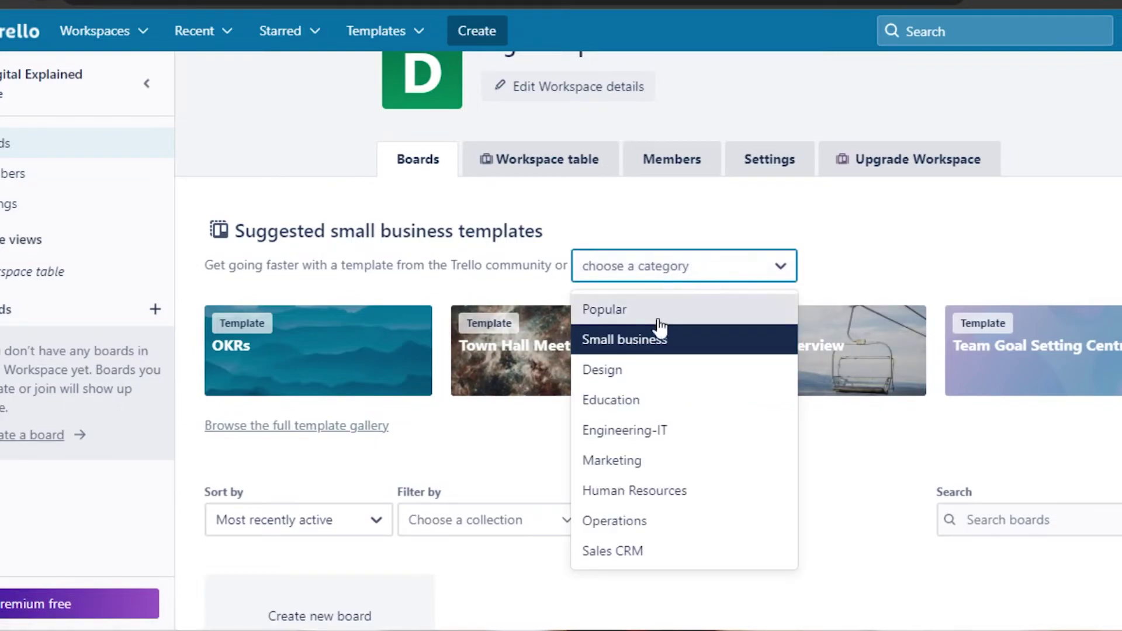
click(639, 349)
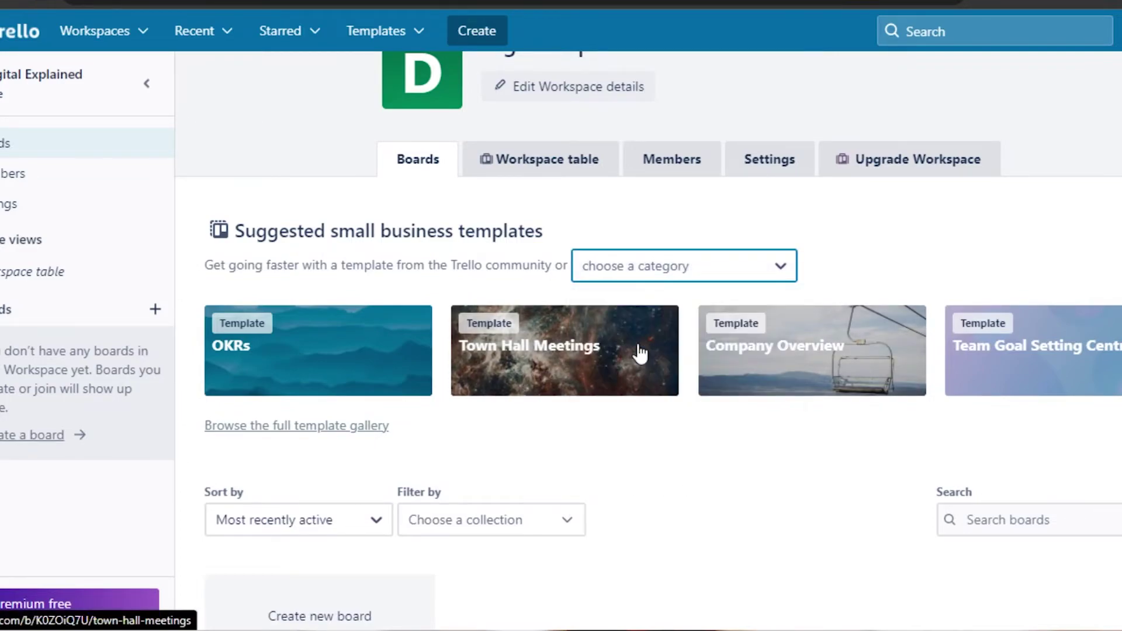
click(310, 349)
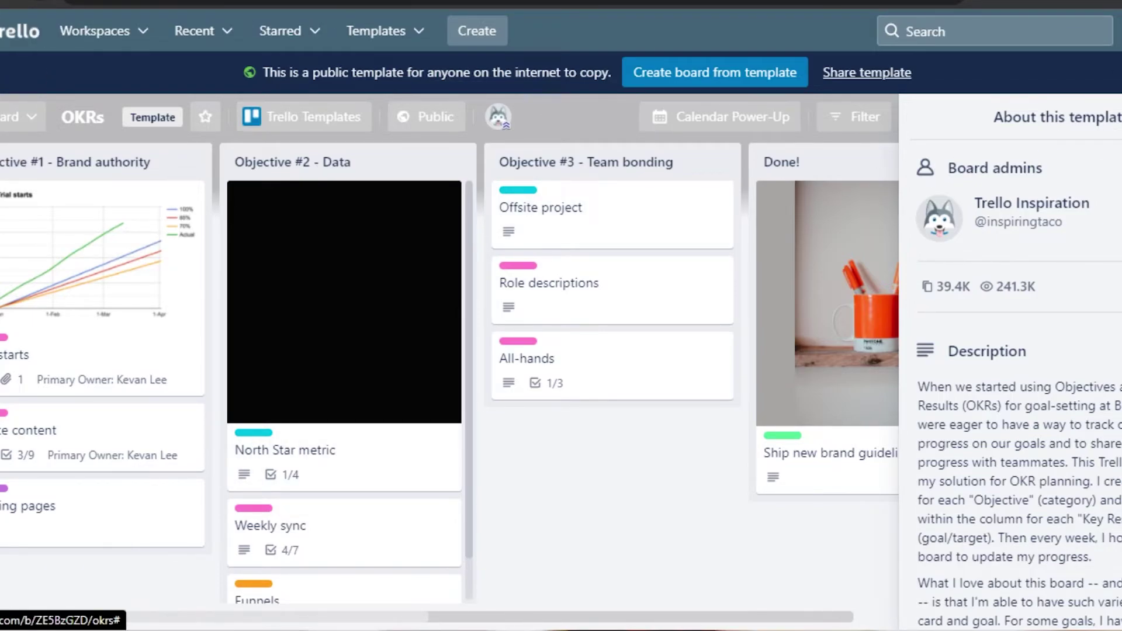
key(Escape)
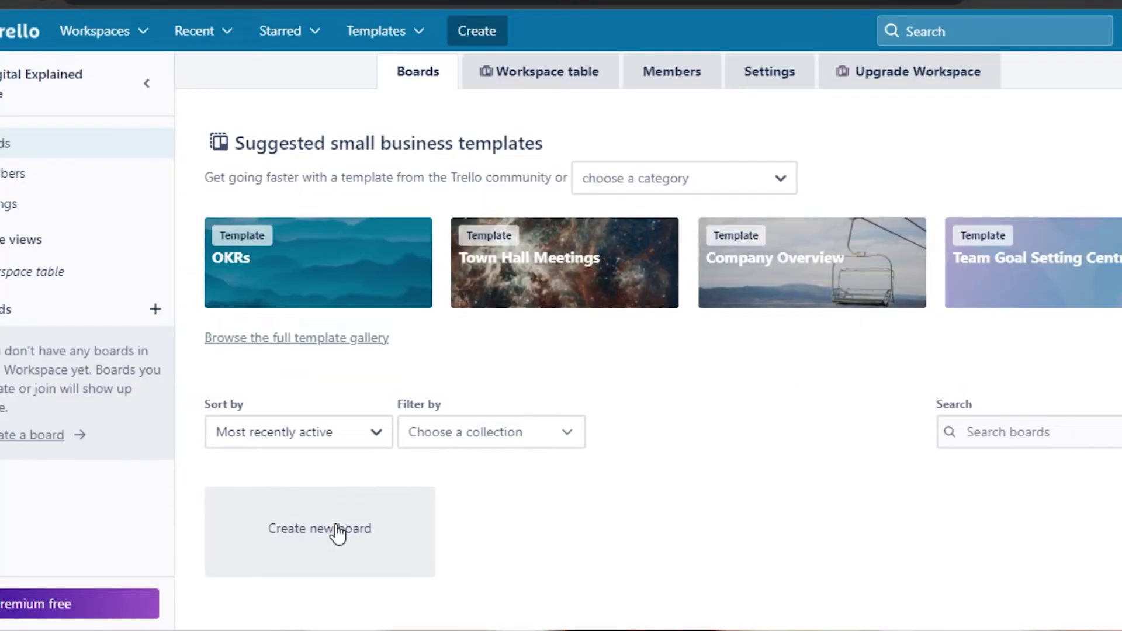
- Create a board titled "Test 2" in the Digital Explained workspace with the purple abstract photo background
click(338, 533)
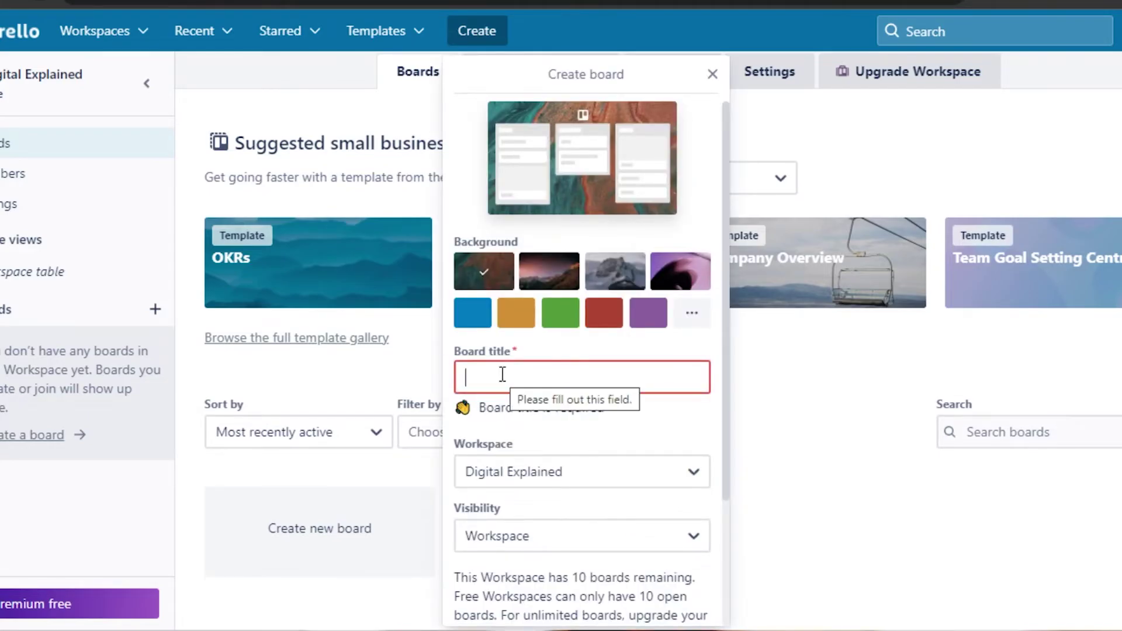
text(Test)
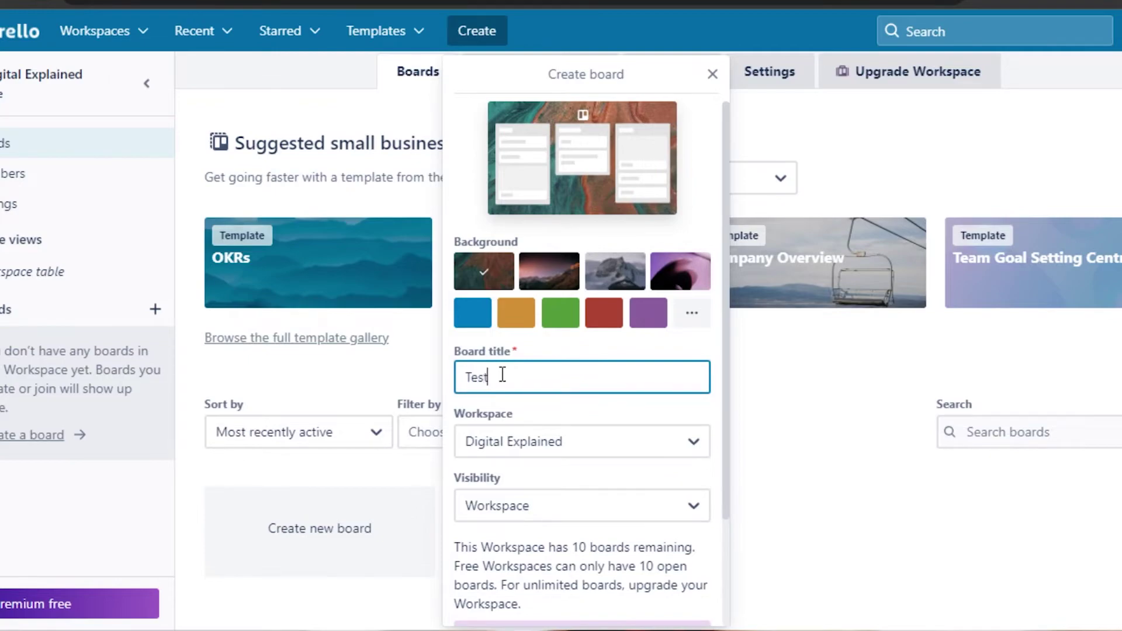
text( 2)
click(681, 274)
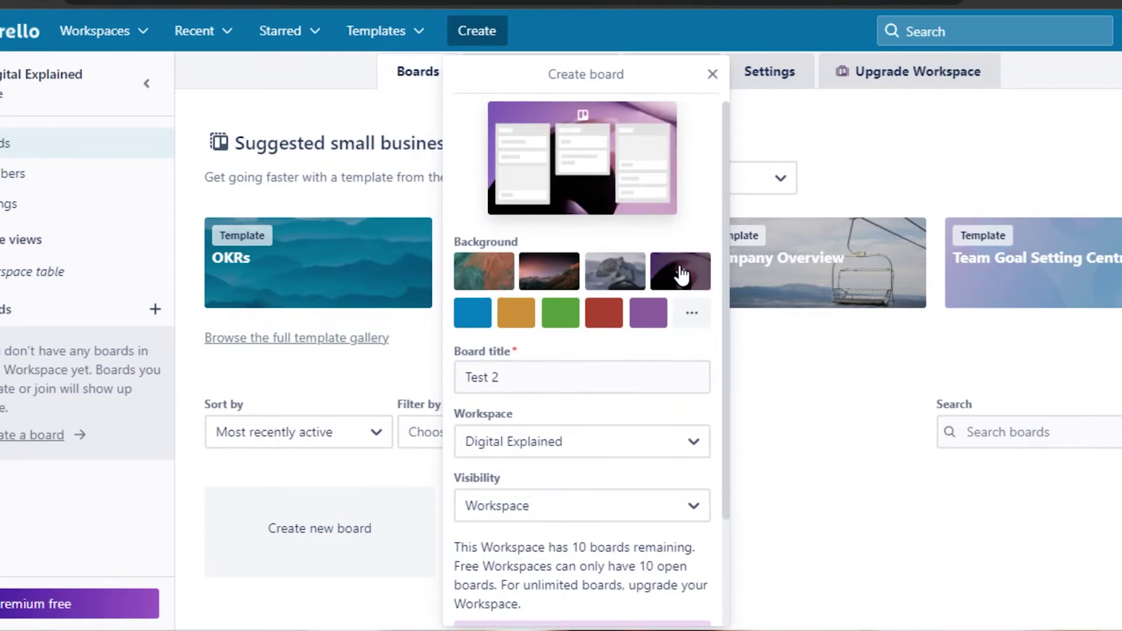
click(614, 277)
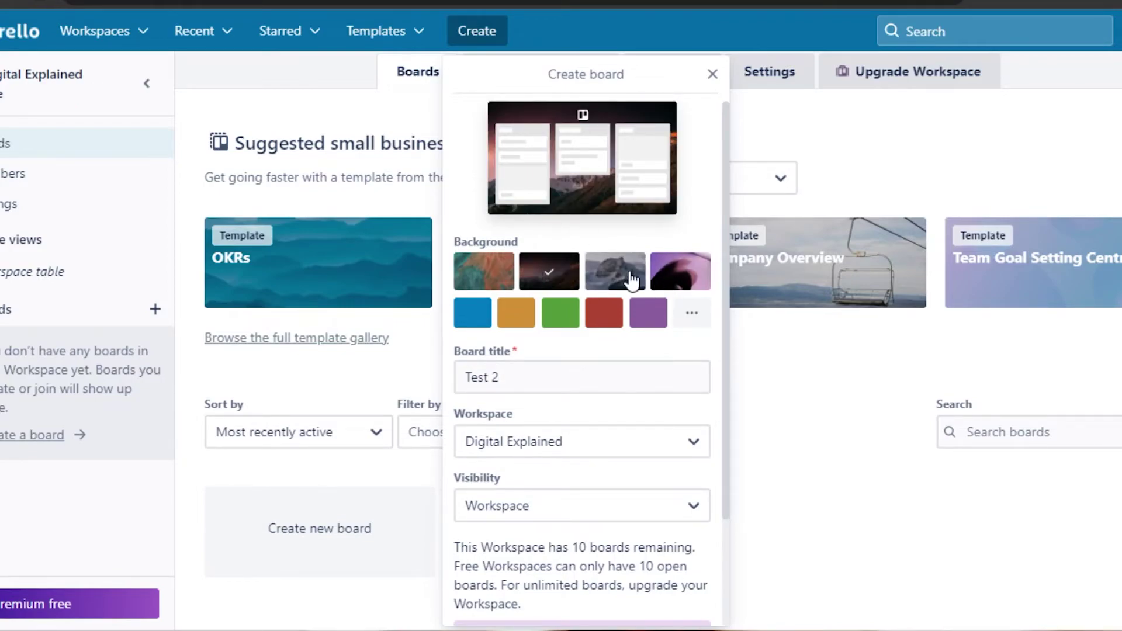
click(684, 283)
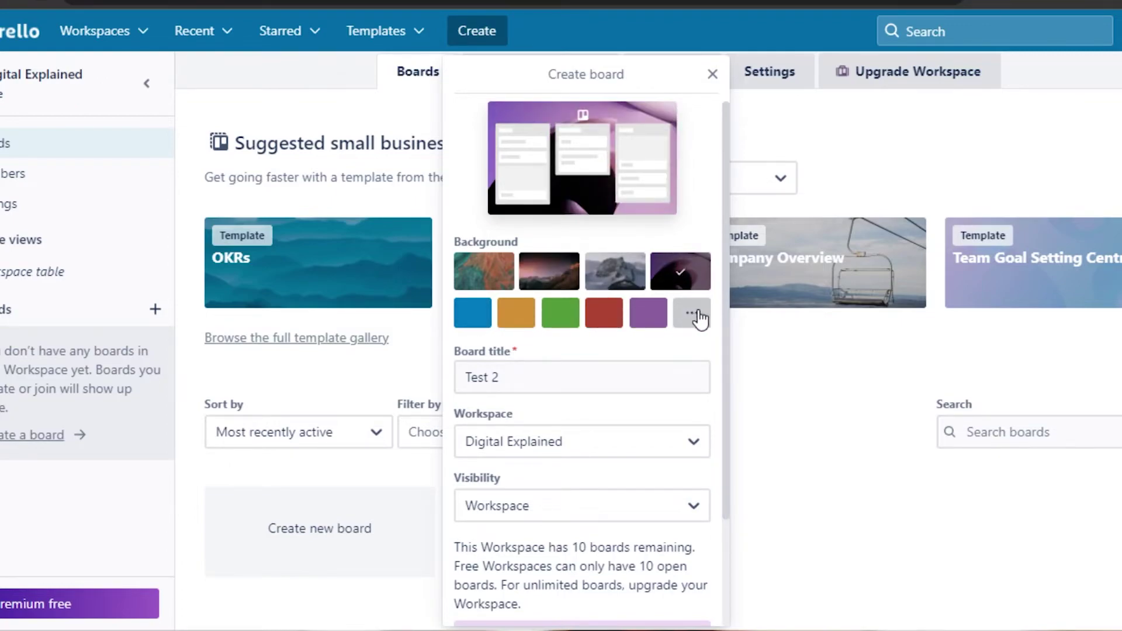
scroll(723, 457, down, 3)
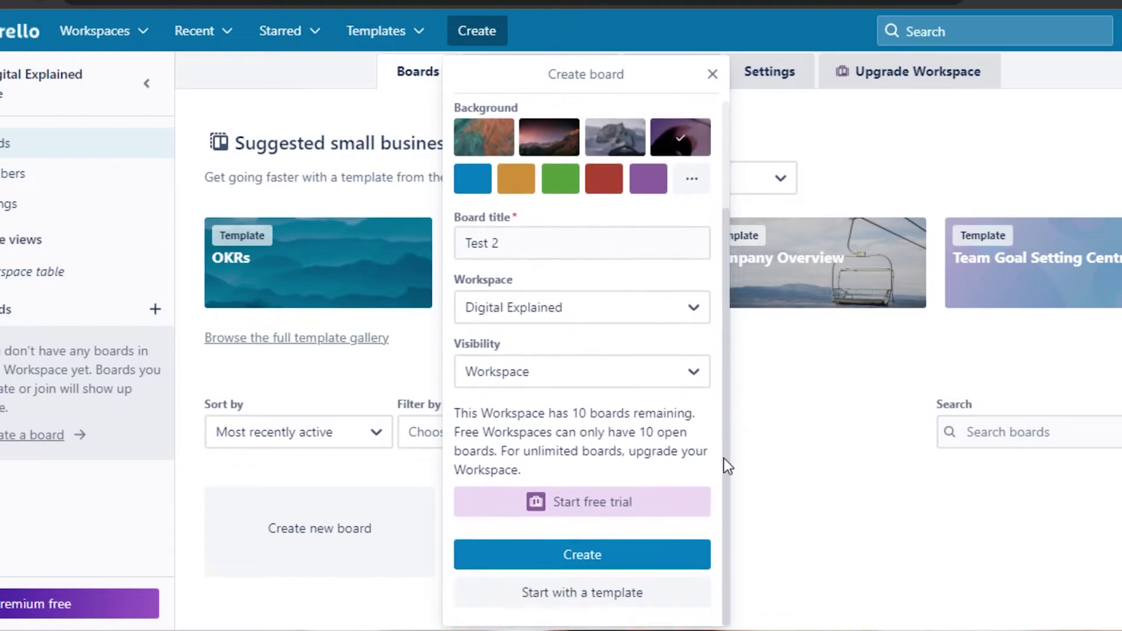
click(583, 555)
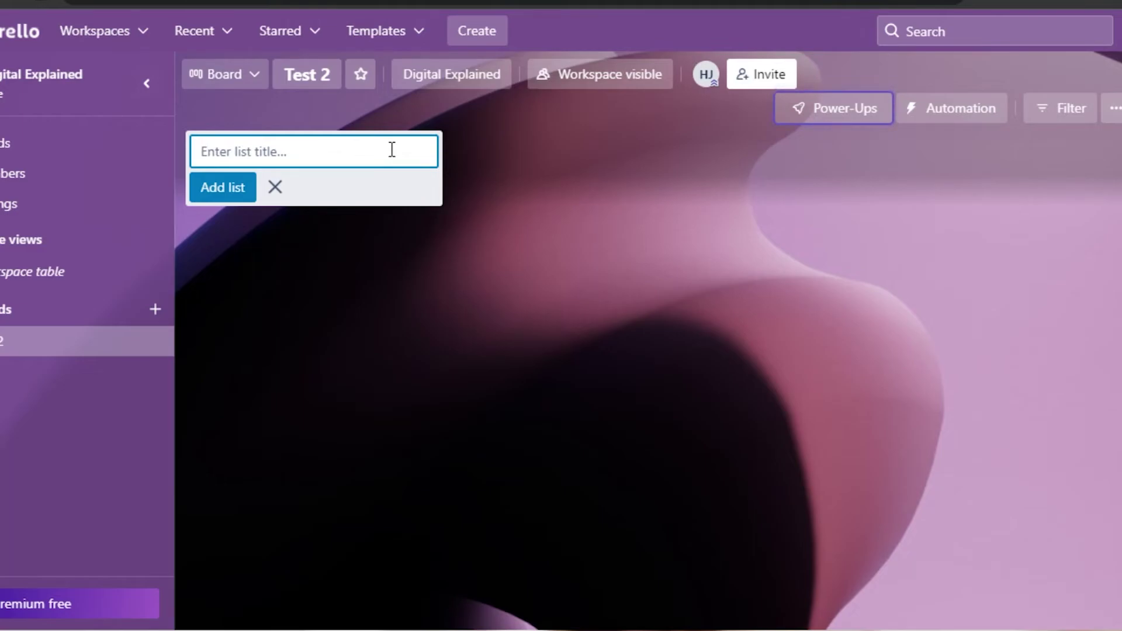
- Add three lists named "list 1", "list 2" and "list 3" to the Test 2 board
text(list 1)
click(237, 190)
text(list 2)
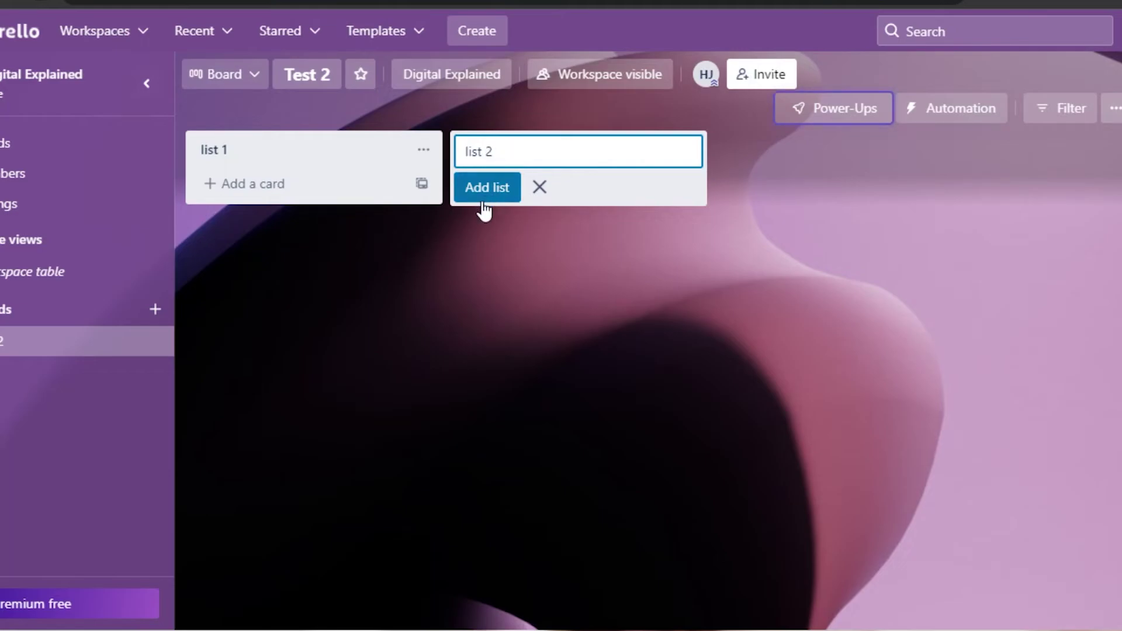
click(487, 190)
text(st 3)
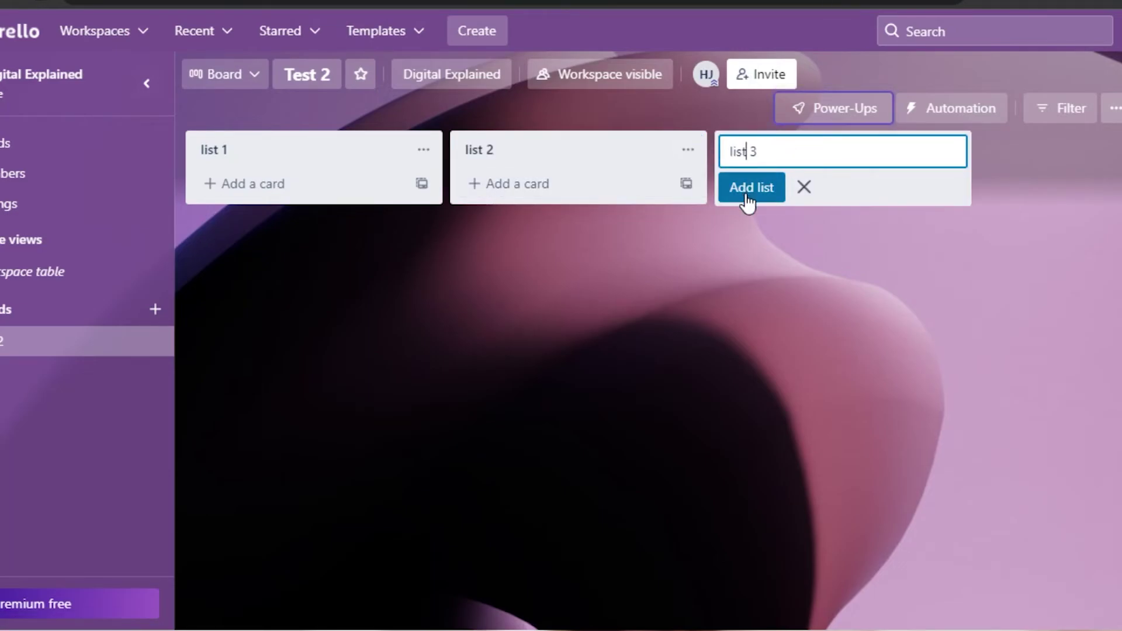
click(745, 196)
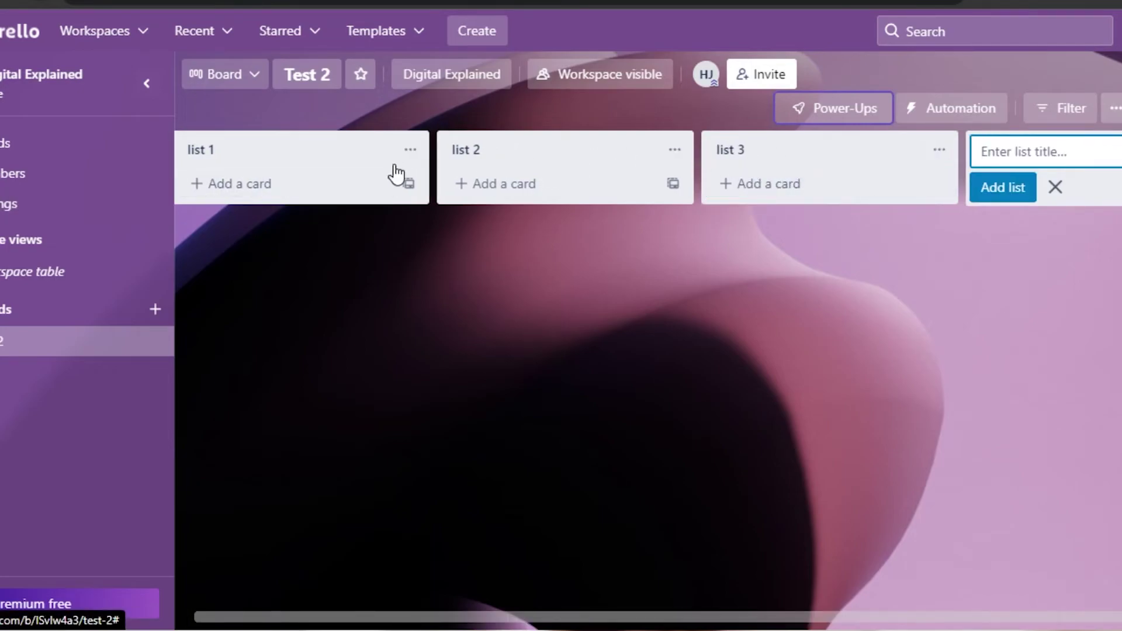
- Add the cards "task 1", "task 2" and "task 3" to list 1
click(275, 183)
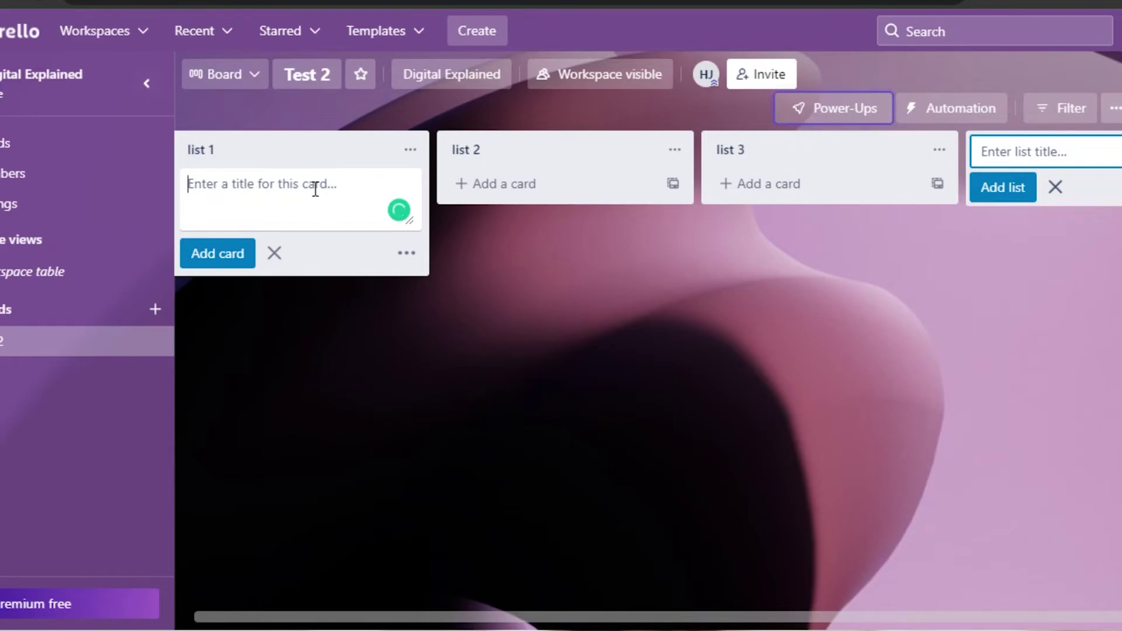
text(task 1)
key(Return)
text(t)
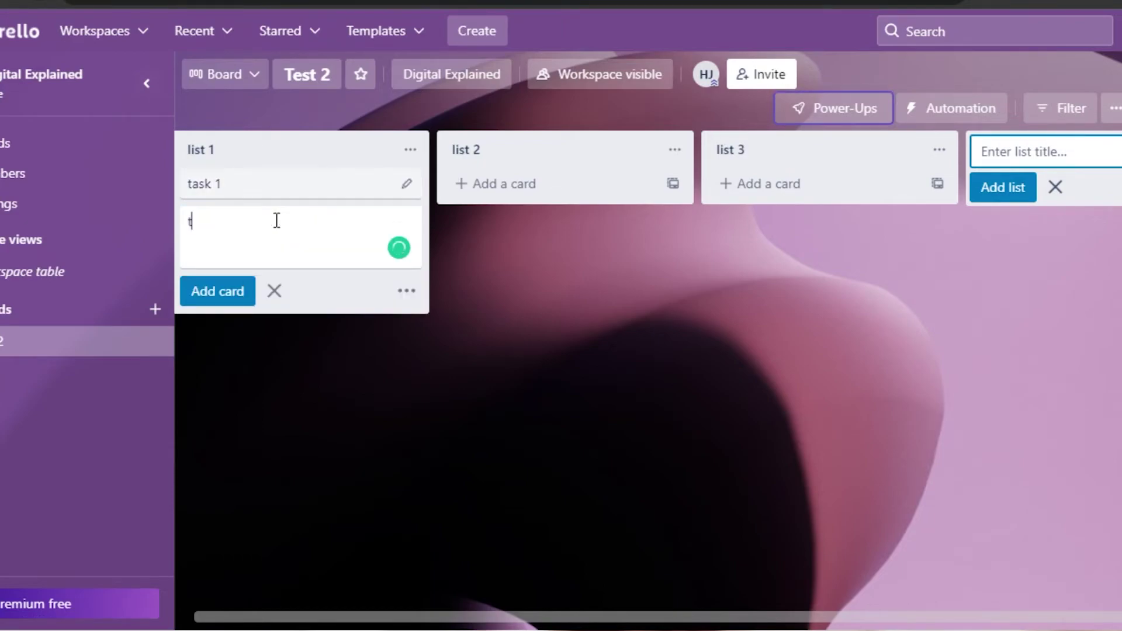
key(Return)
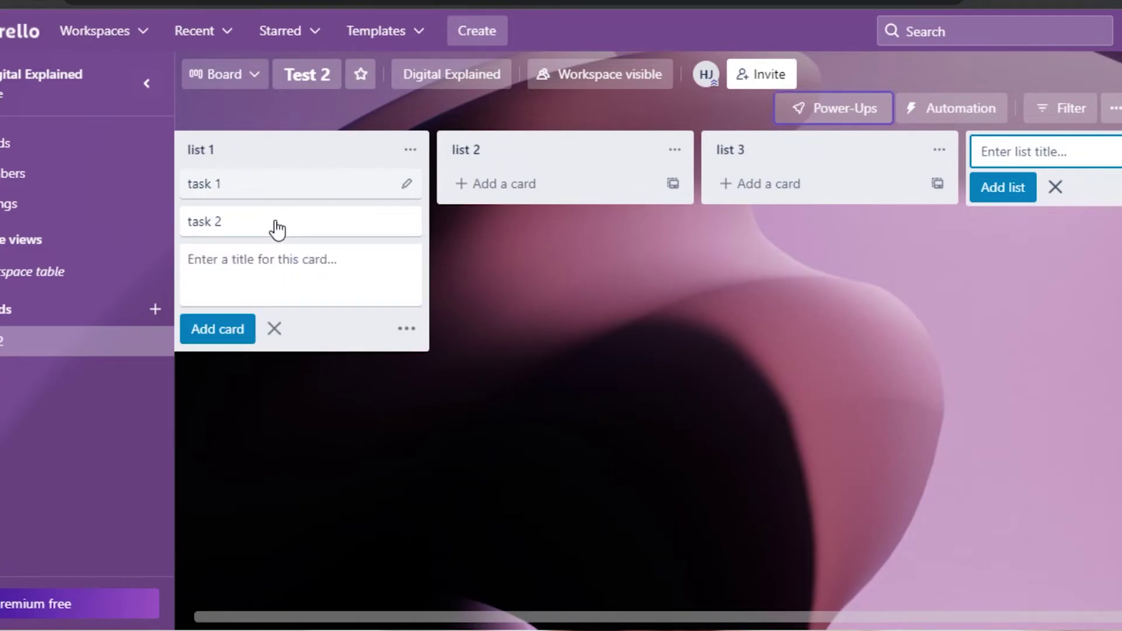
text(task 3)
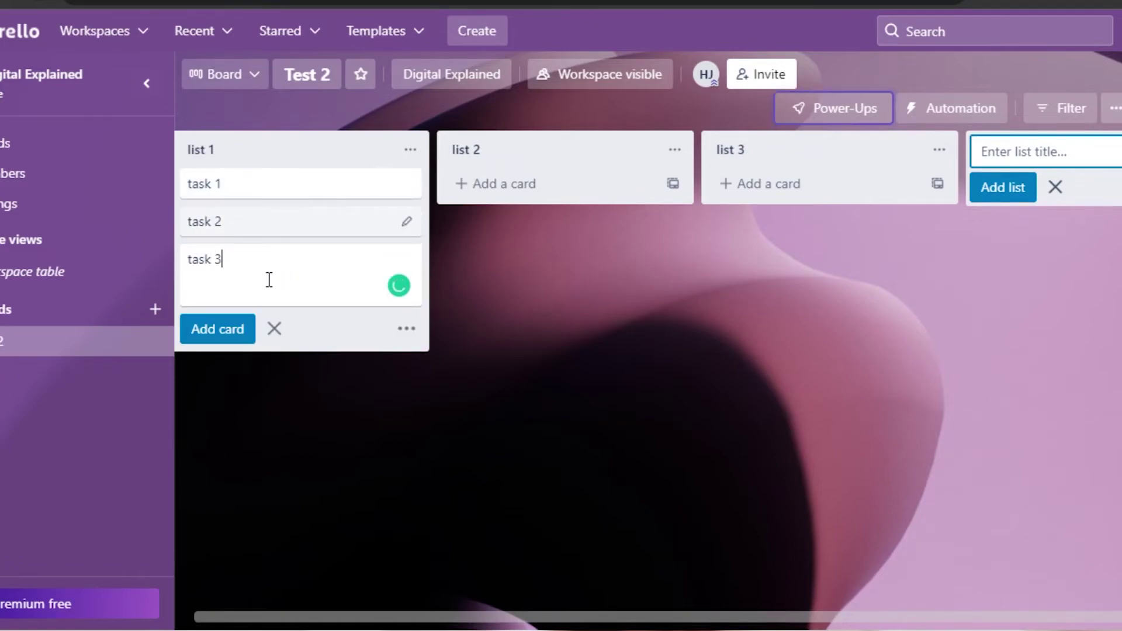
key(Return)
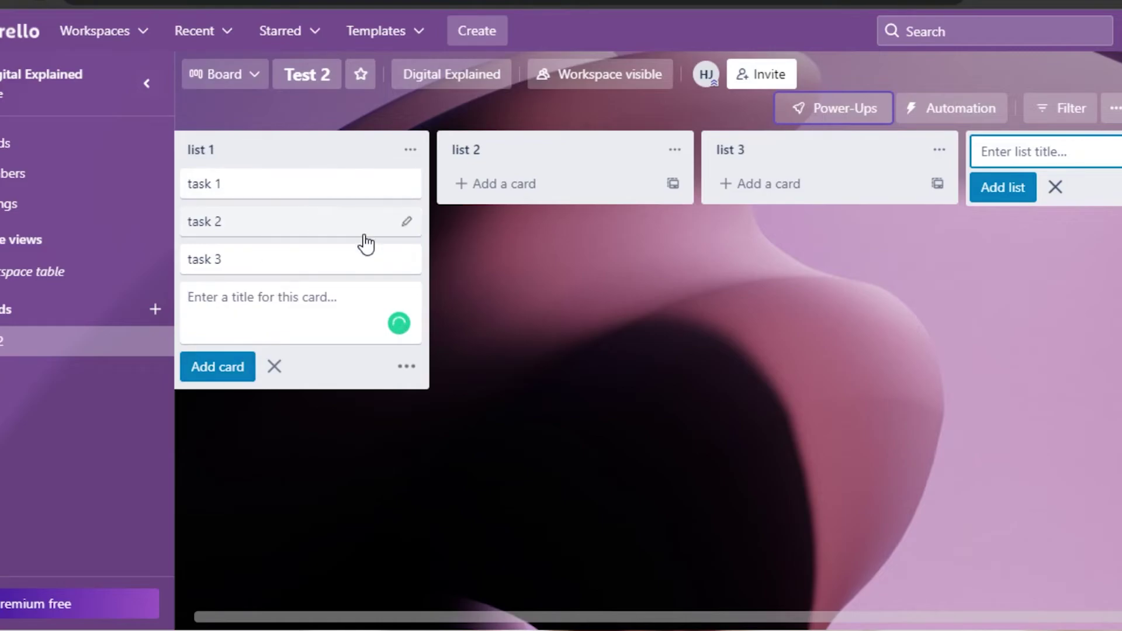
click(496, 328)
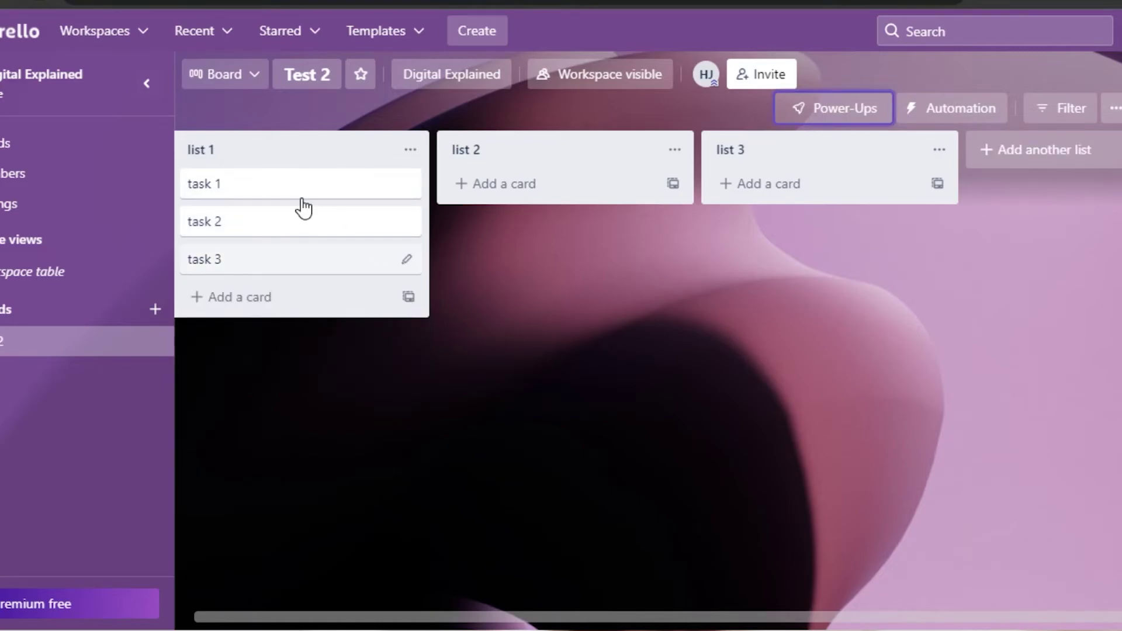
- Give the task 1 card a yellow cover and check the cover settings before returning to the board
click(408, 186)
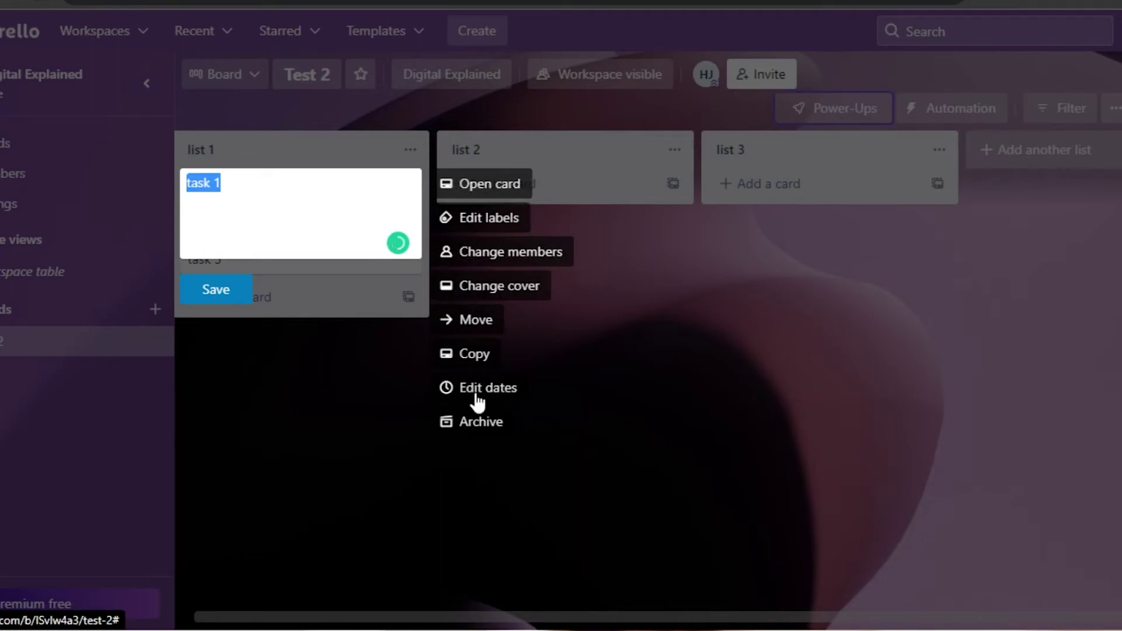
click(478, 285)
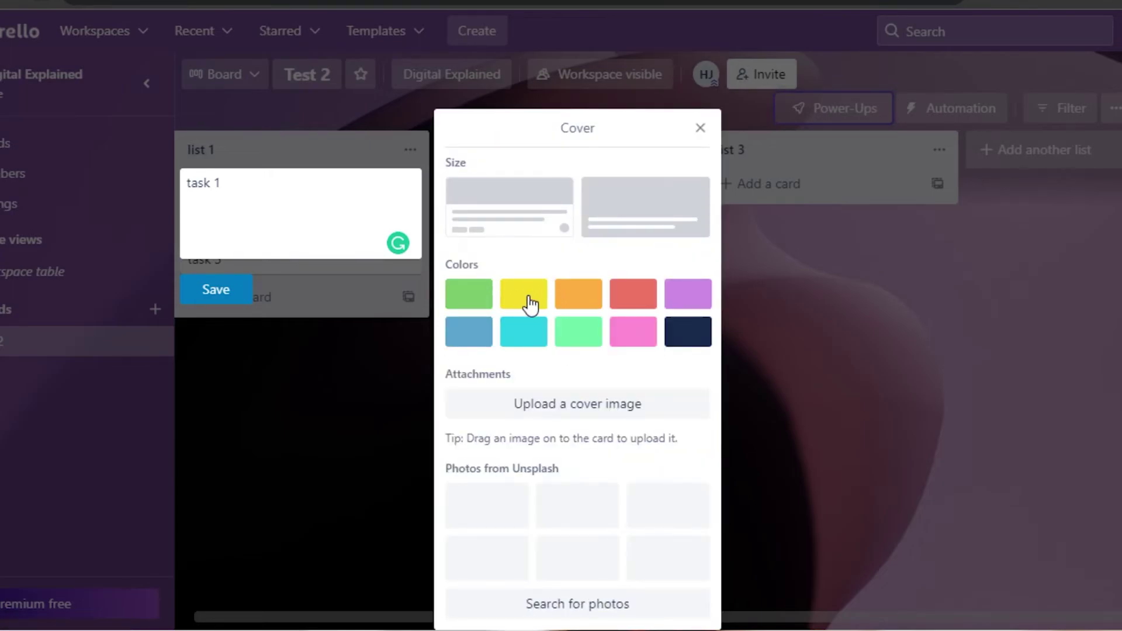
click(531, 303)
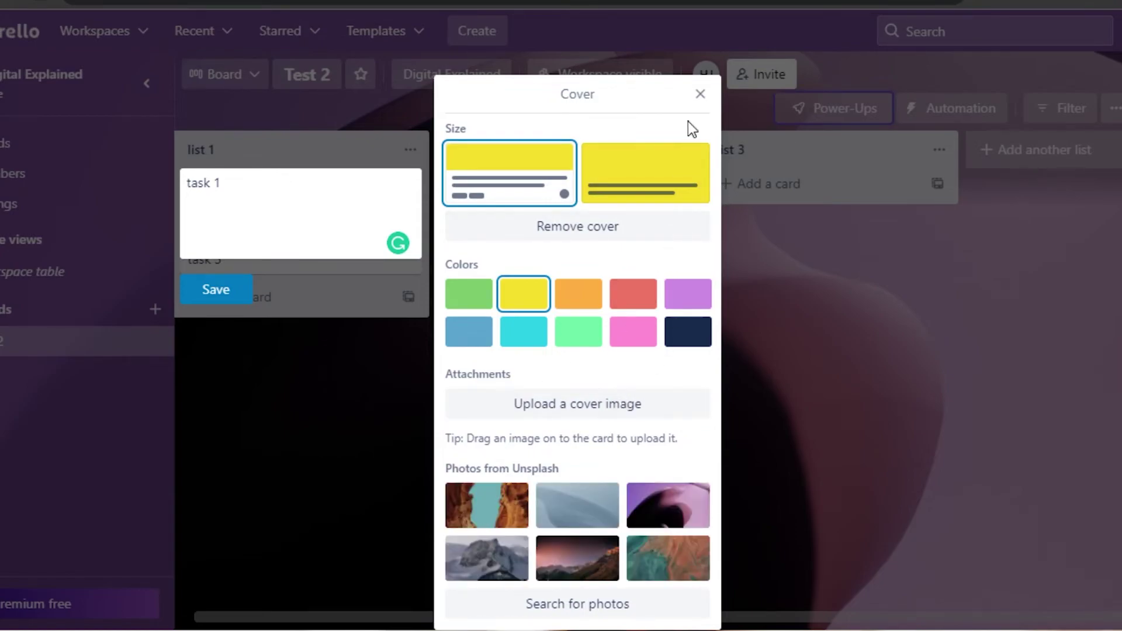
click(700, 94)
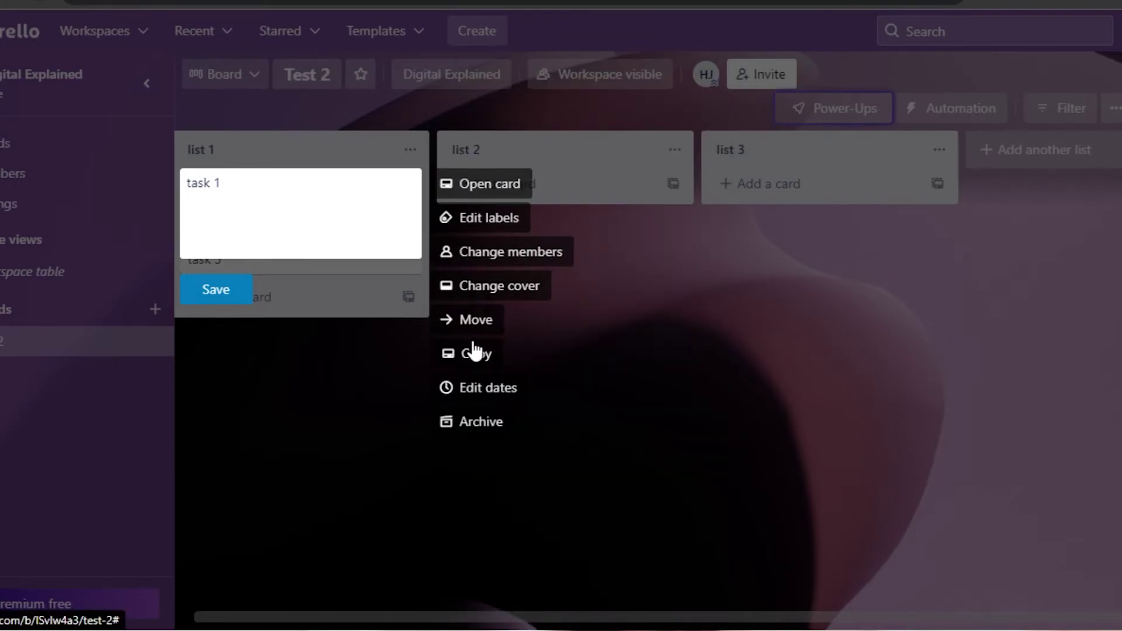
click(476, 286)
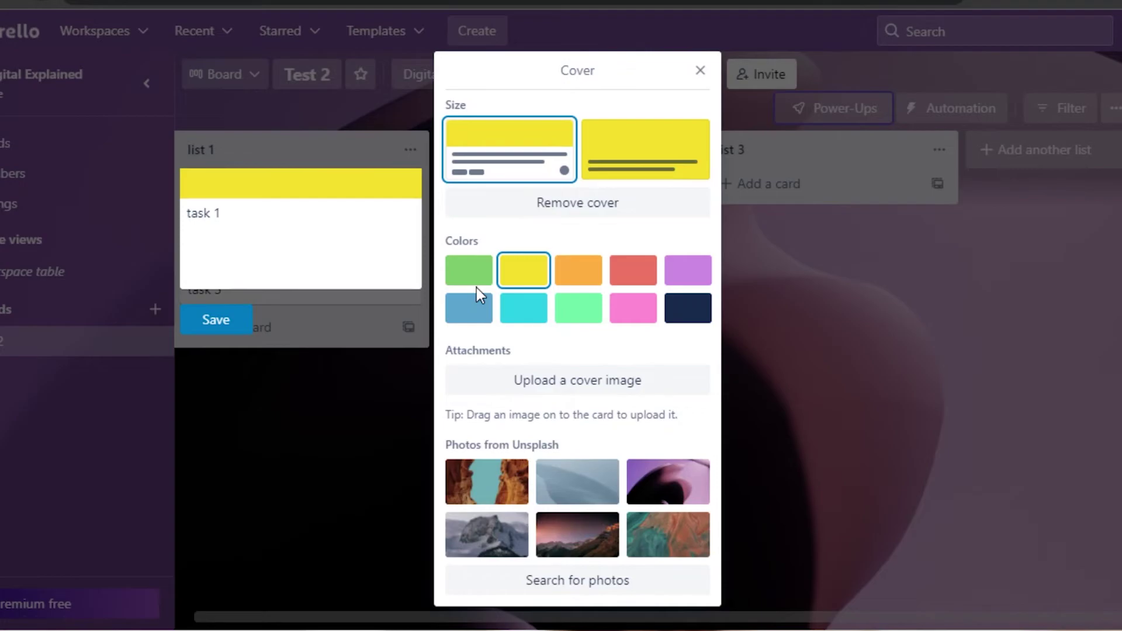
click(853, 268)
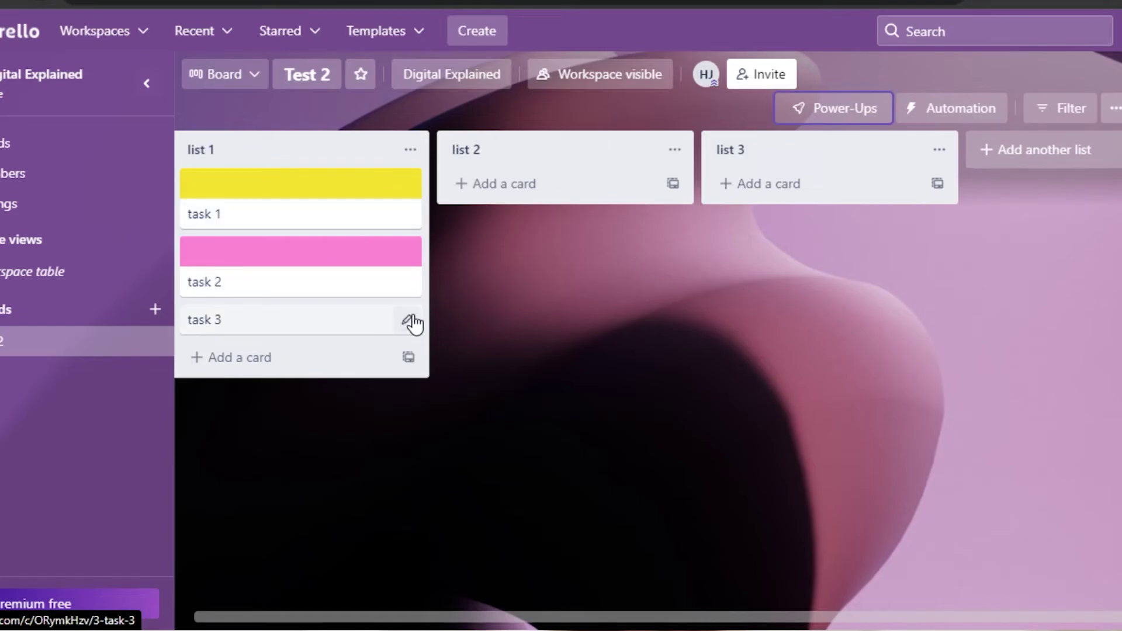
- Give the task 3 card a light mint green cover
click(408, 319)
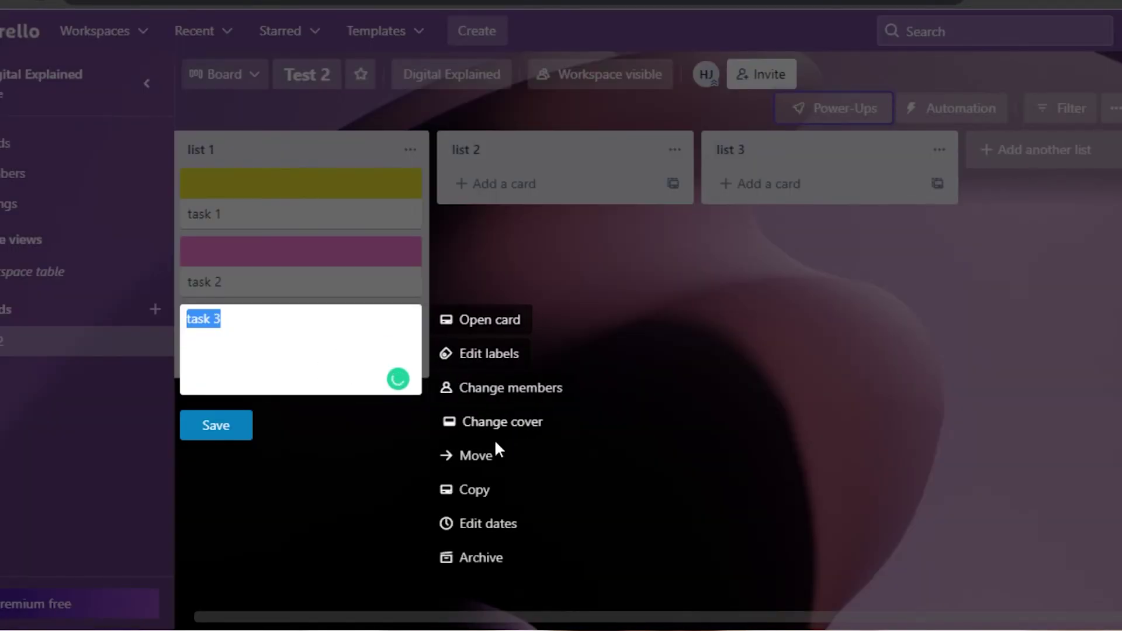
click(471, 420)
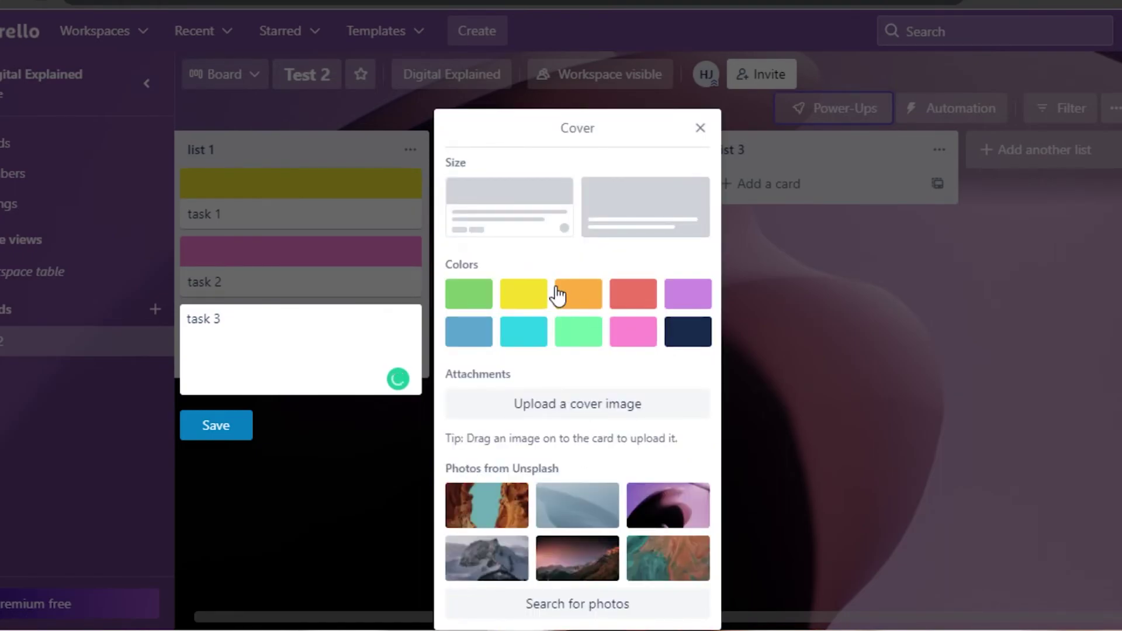
click(562, 333)
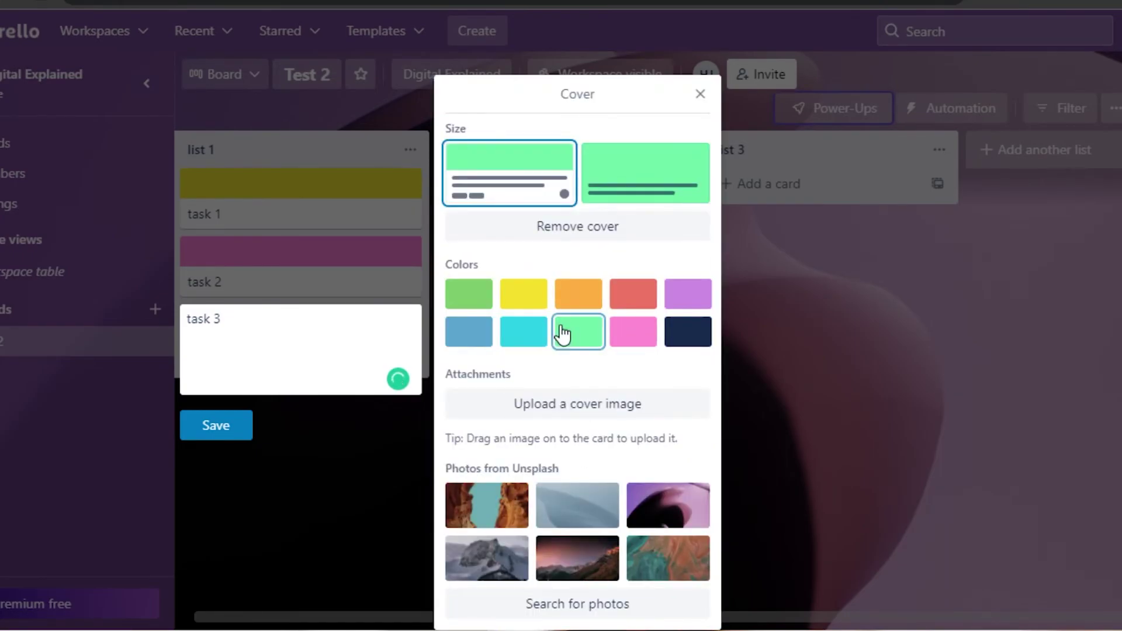
click(733, 247)
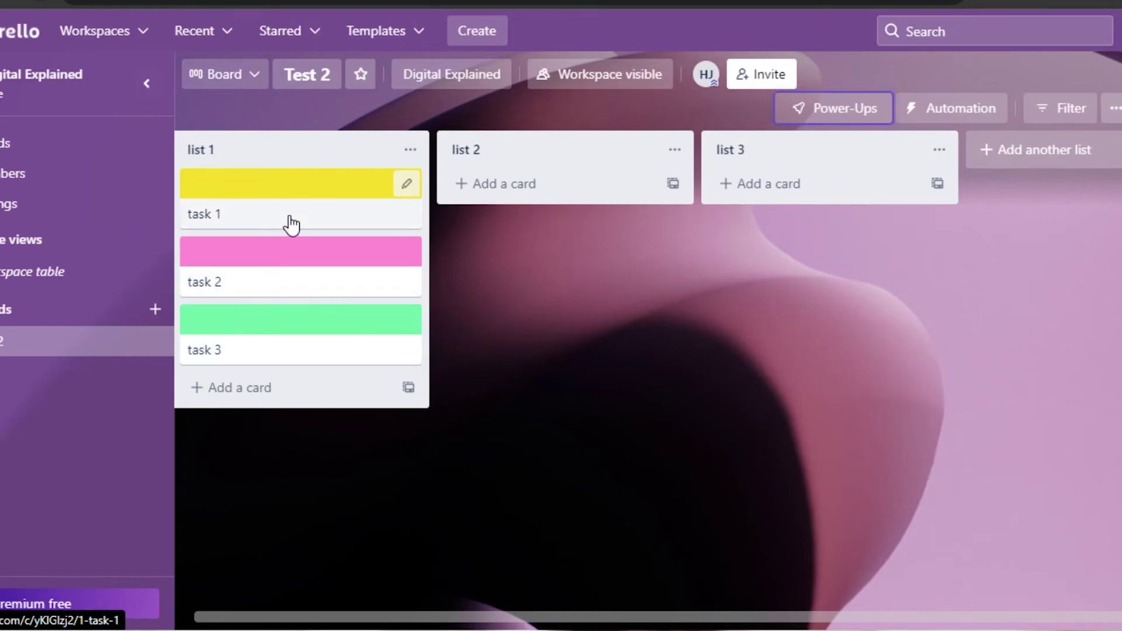
- Move the task 1 card to list 2 and the task 3 card to list 3
drag(391, 205, 569, 216)
drag(297, 279, 833, 204)
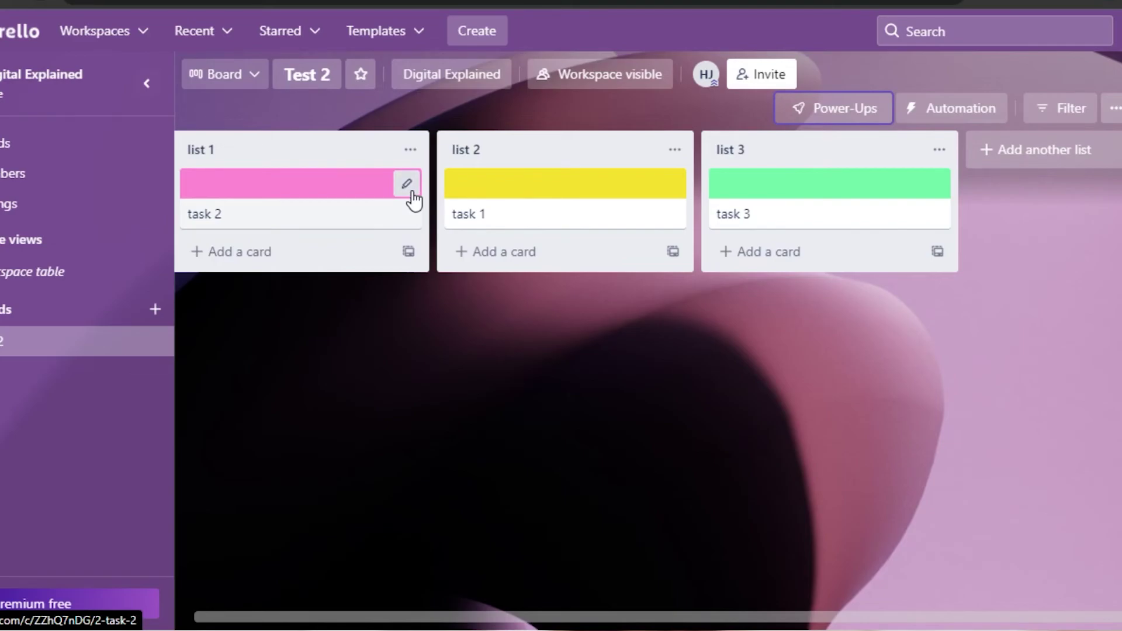
- Open the task 2 card, examine its description, comment and add-to-card options, and close it
click(409, 186)
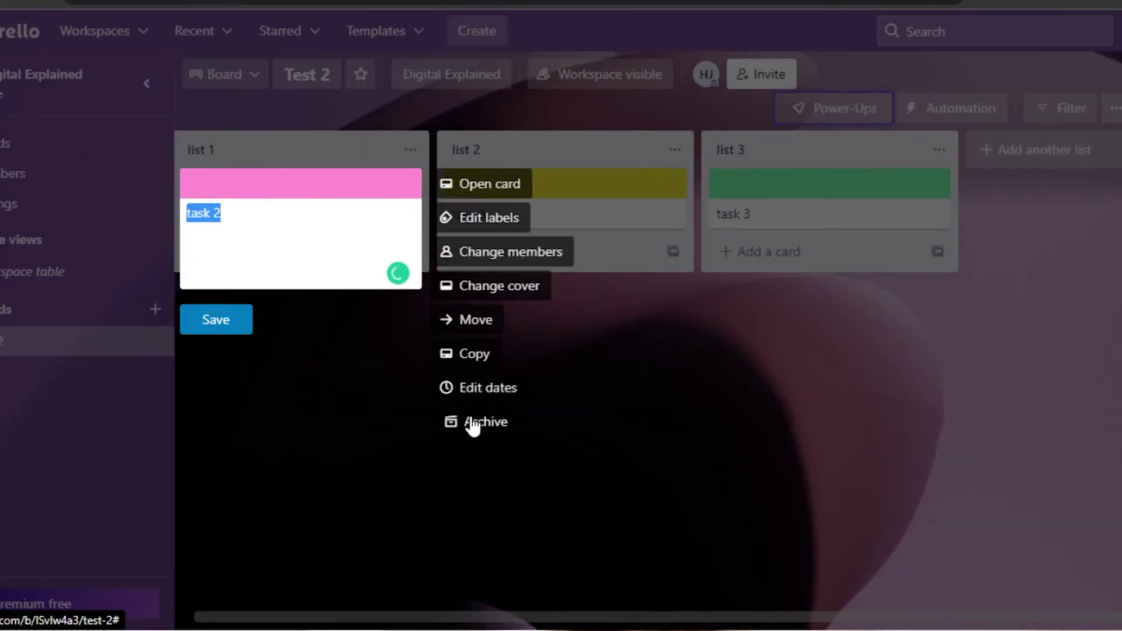
click(478, 185)
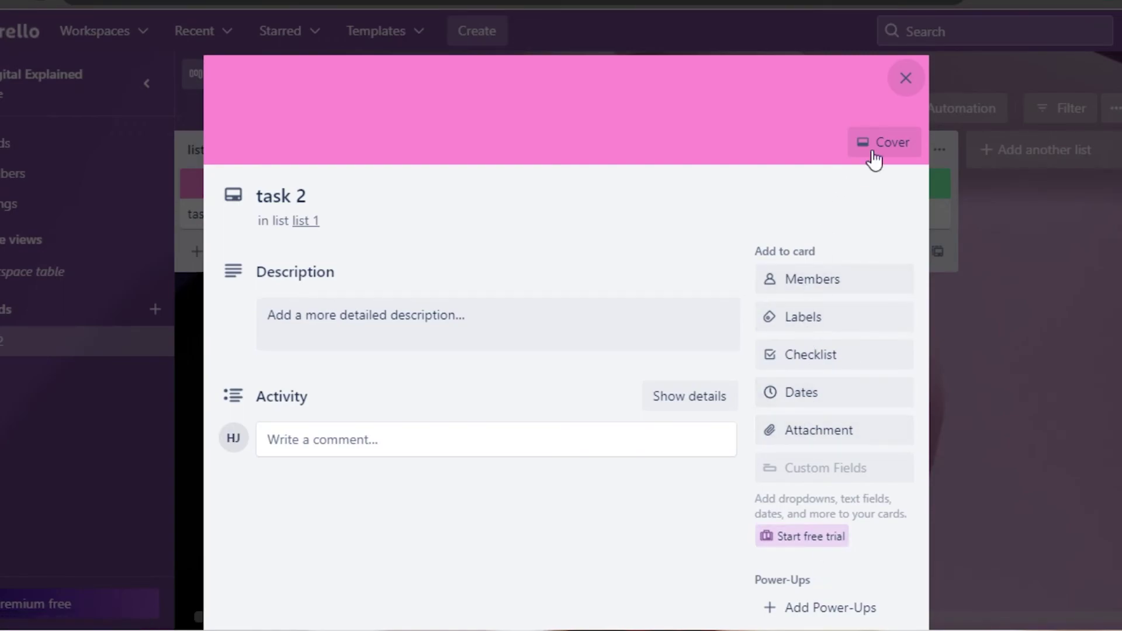
click(908, 78)
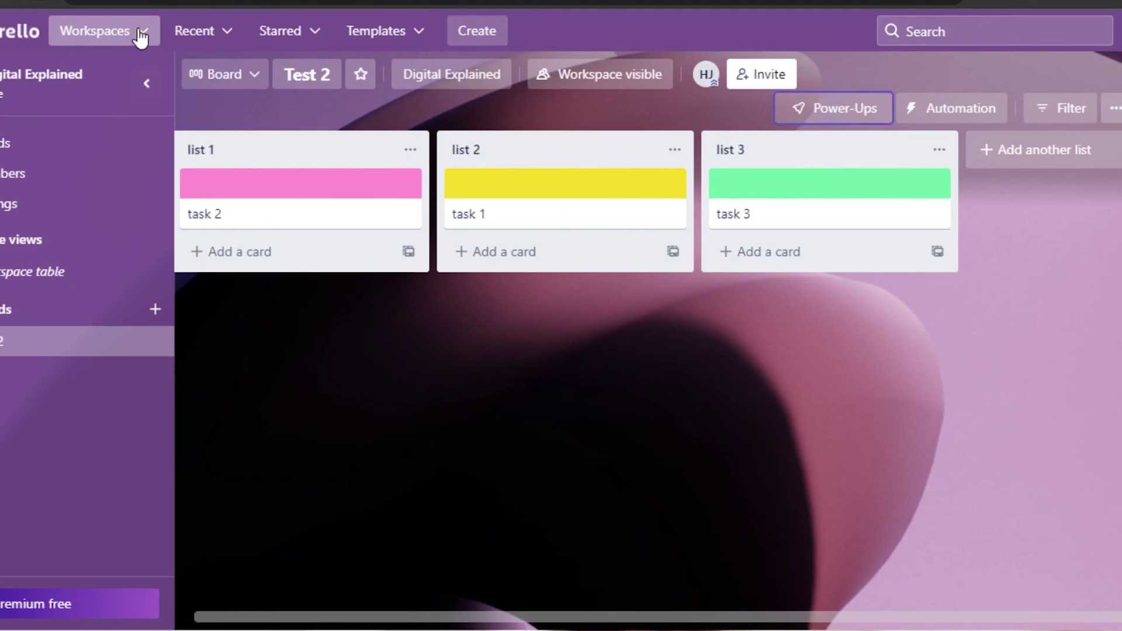
- Look over the list of available workspaces and the Test 2 board's menu options, and return to the board
click(139, 37)
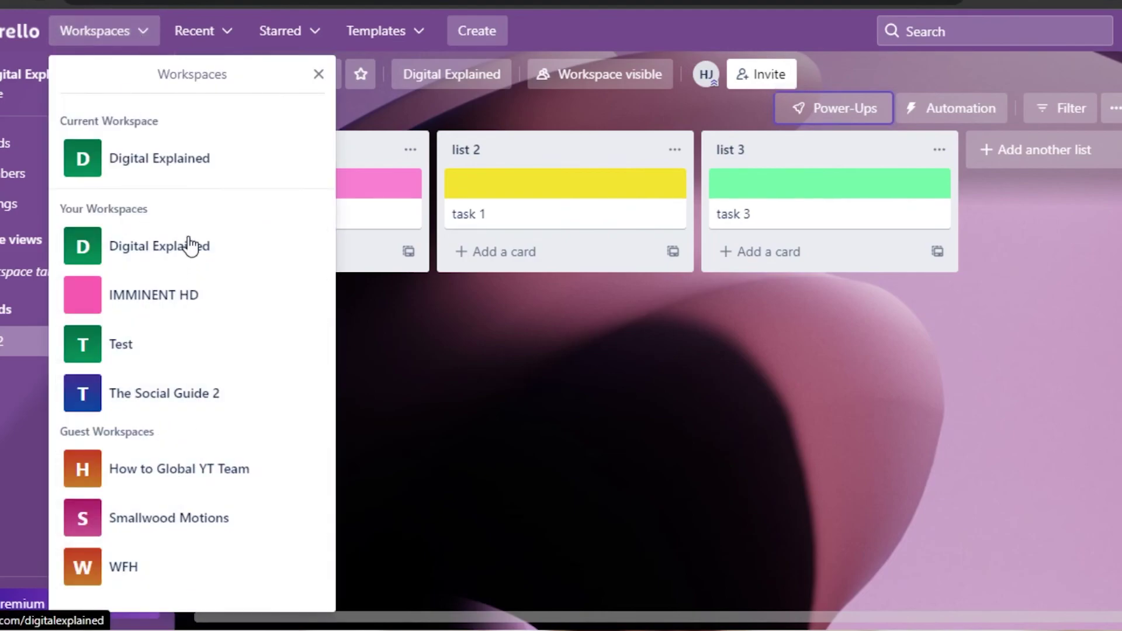
click(439, 420)
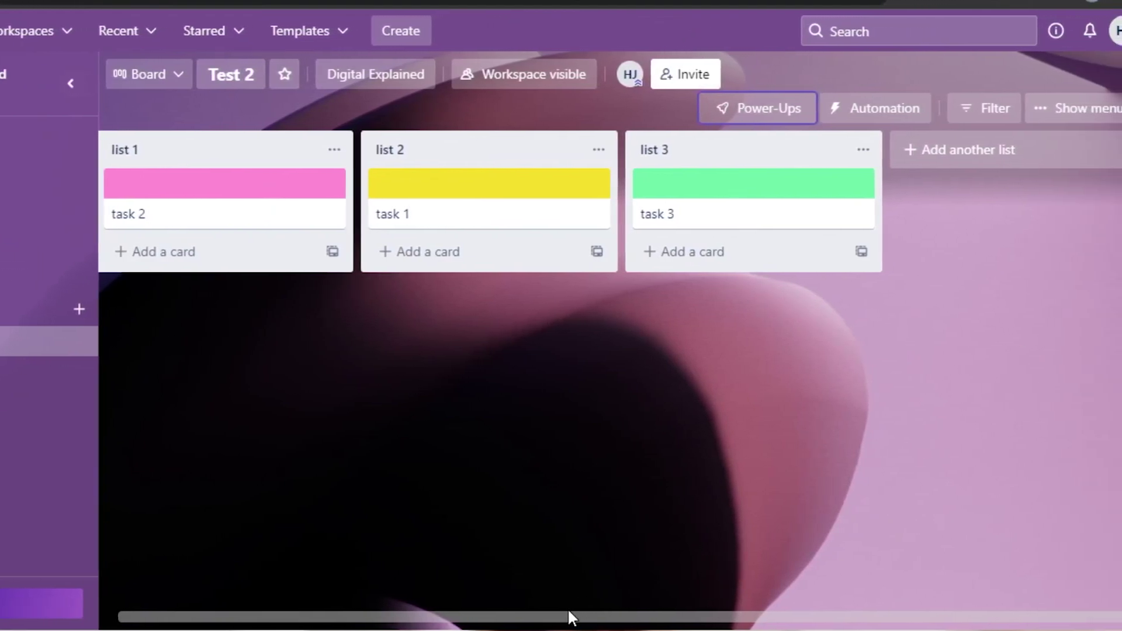
click(1069, 113)
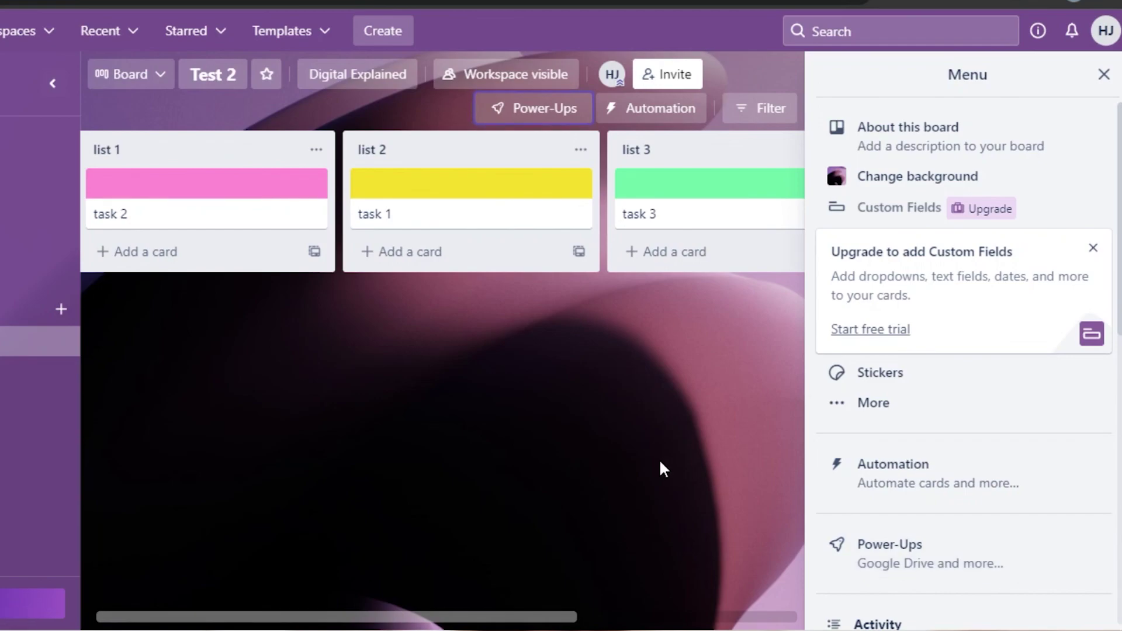
click(633, 381)
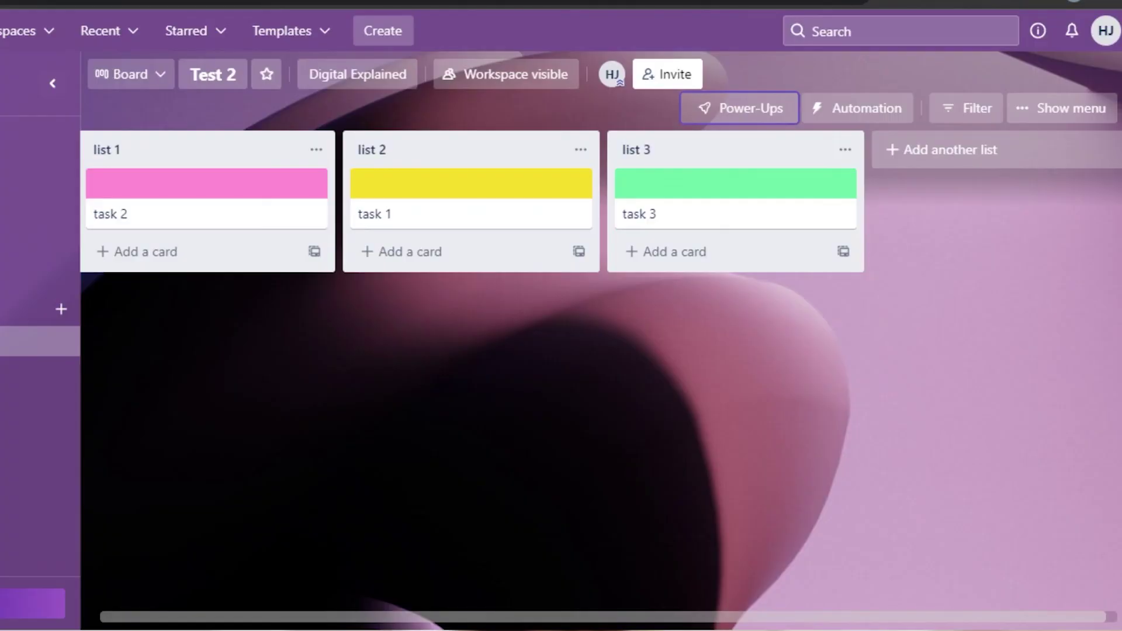